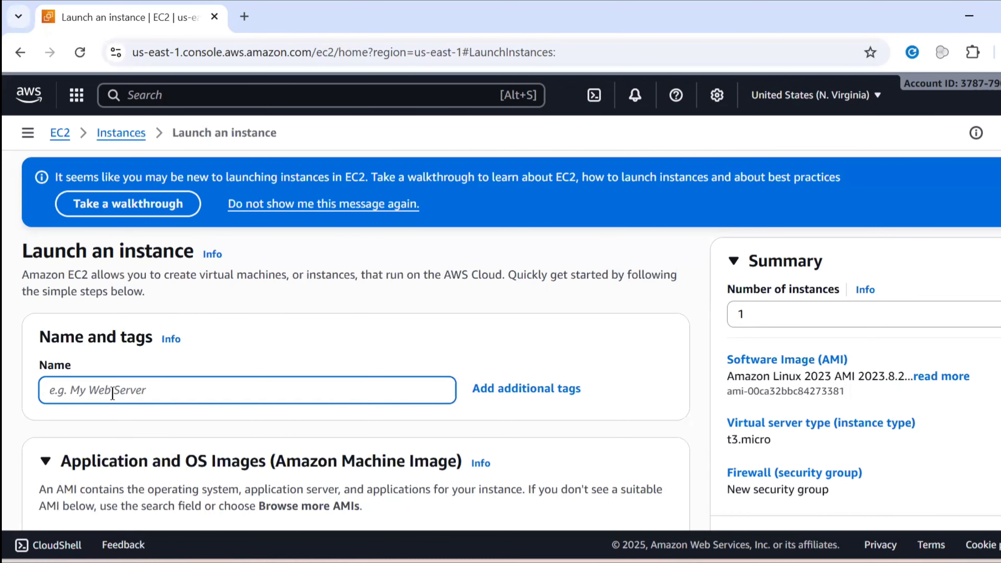
Name the new EC2 instance Jyoserver
text(Jyo)
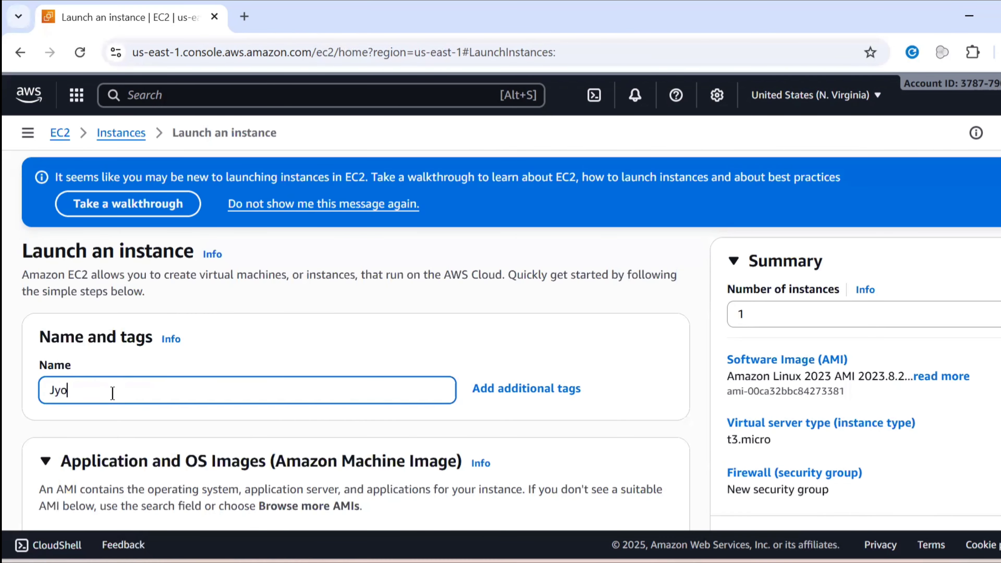
text(server)
Set the instance type to t2.micro, leaving the Amazon Linux 2023 image selected
scroll(188, 360, down, 5)
scroll(191, 361, down, 6)
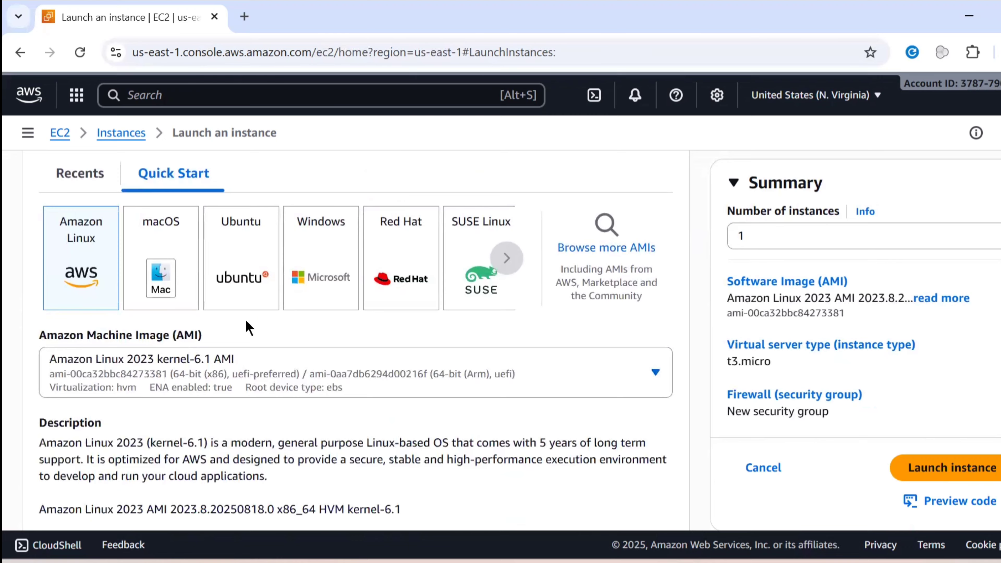
scroll(248, 327, down, 10)
scroll(249, 328, down, 2)
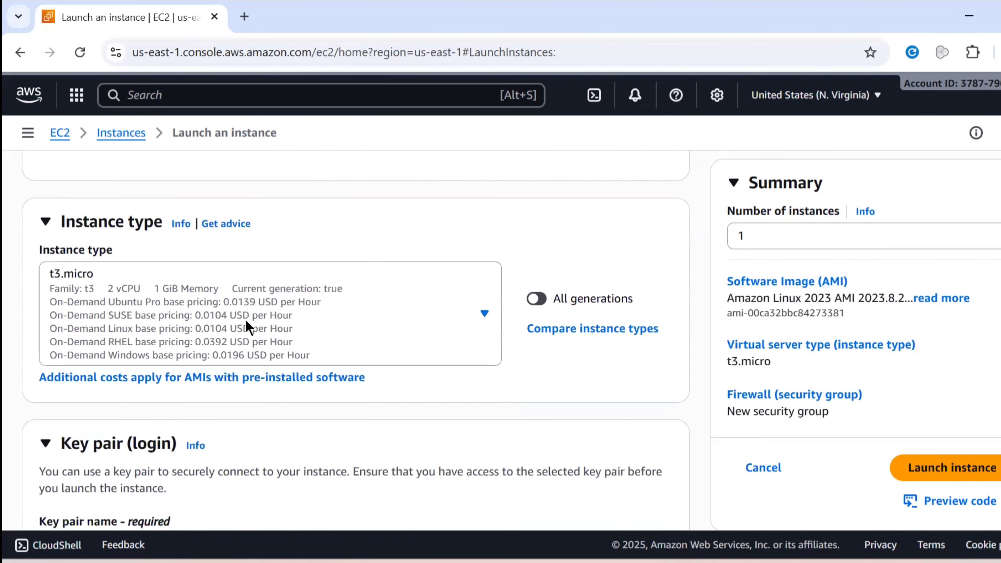
click(248, 315)
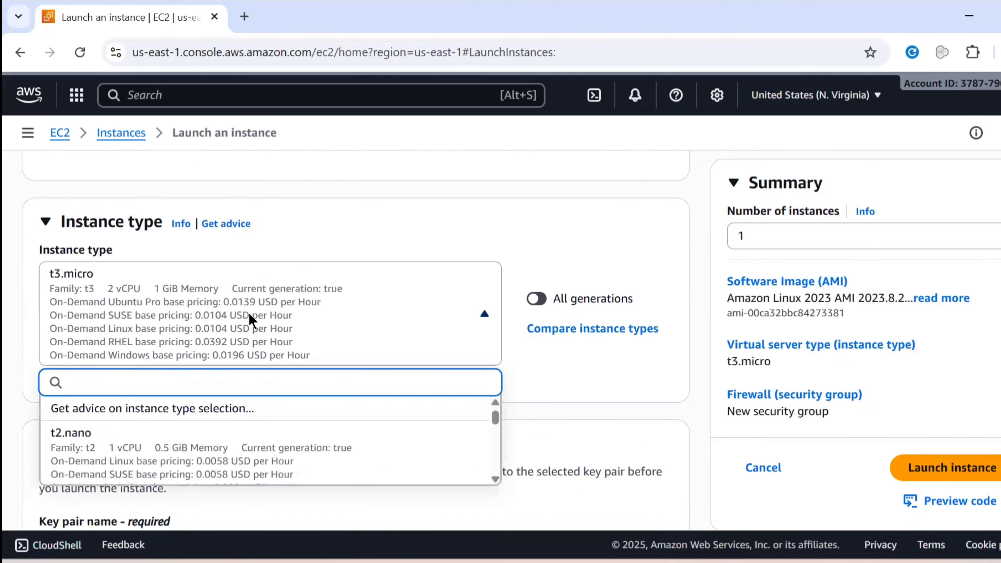
scroll(253, 426, down, 2)
scroll(253, 429, down, 3)
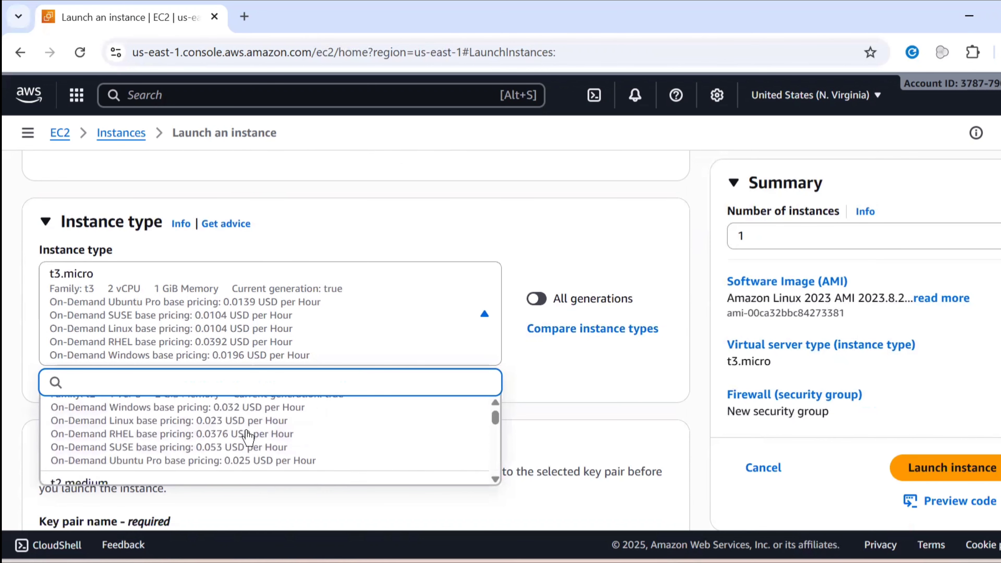
scroll(247, 436, up, 5)
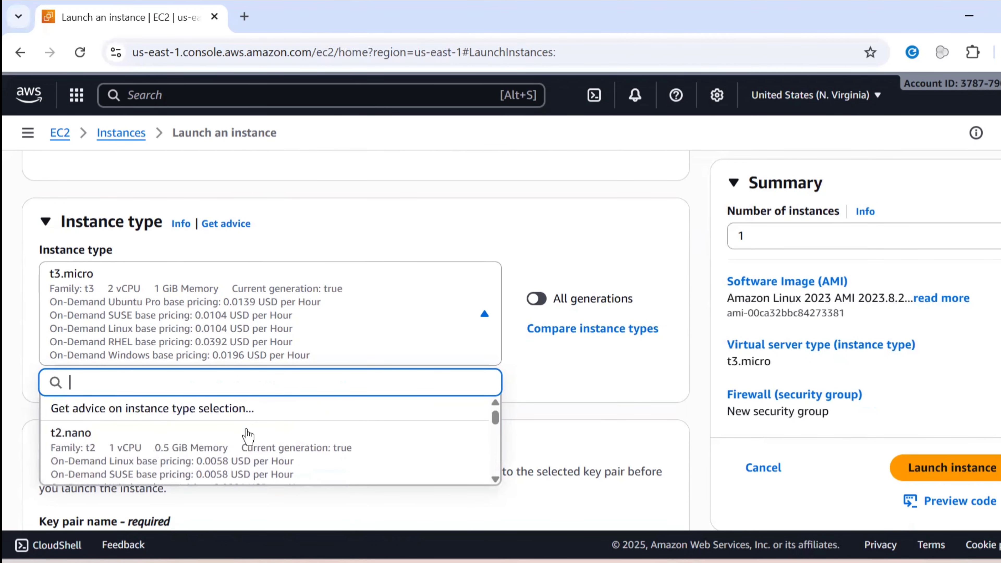
scroll(247, 435, down, 1)
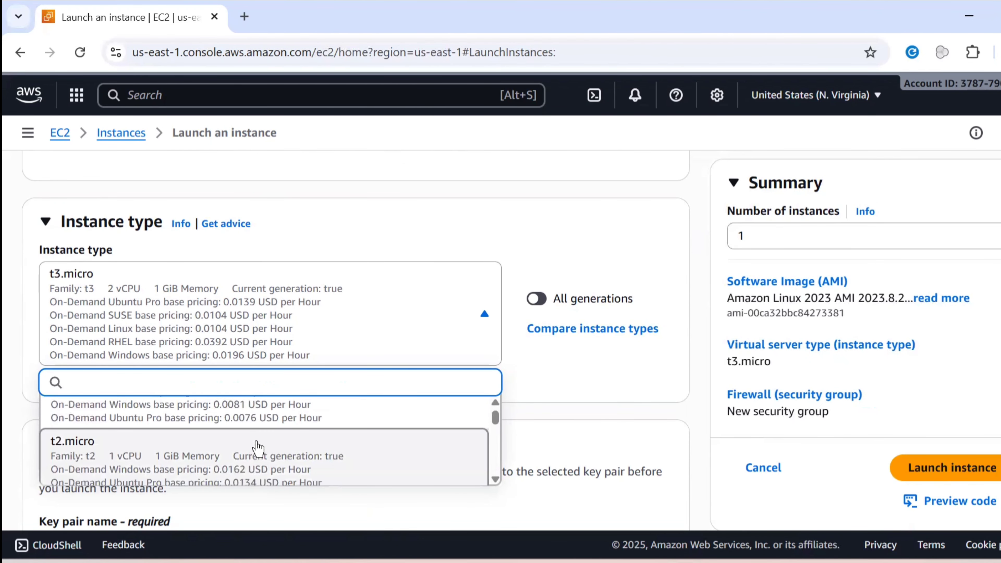
click(270, 437)
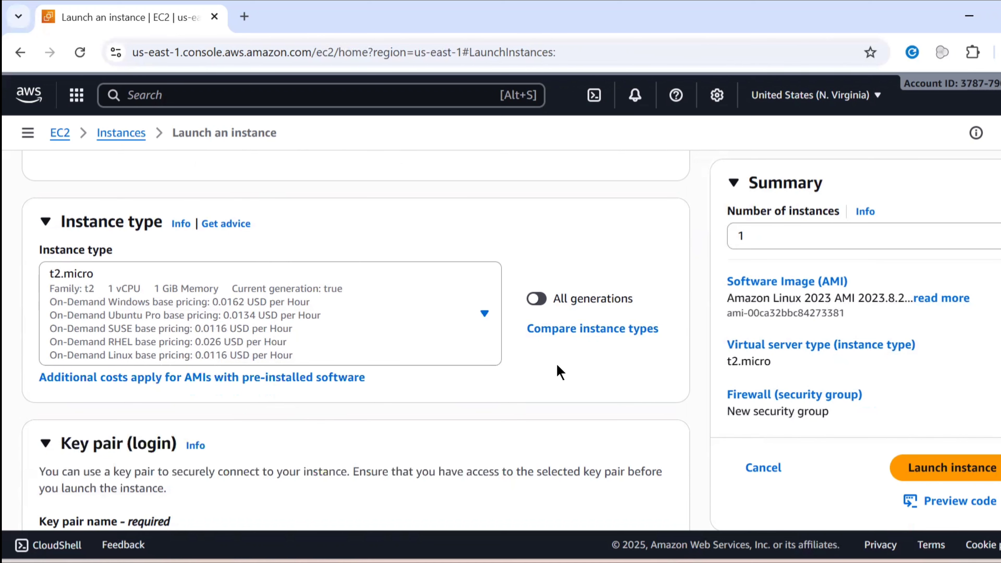
Create a new key pair named customkey for the instance, with type RSA and the .pem file format
scroll(532, 375, down, 4)
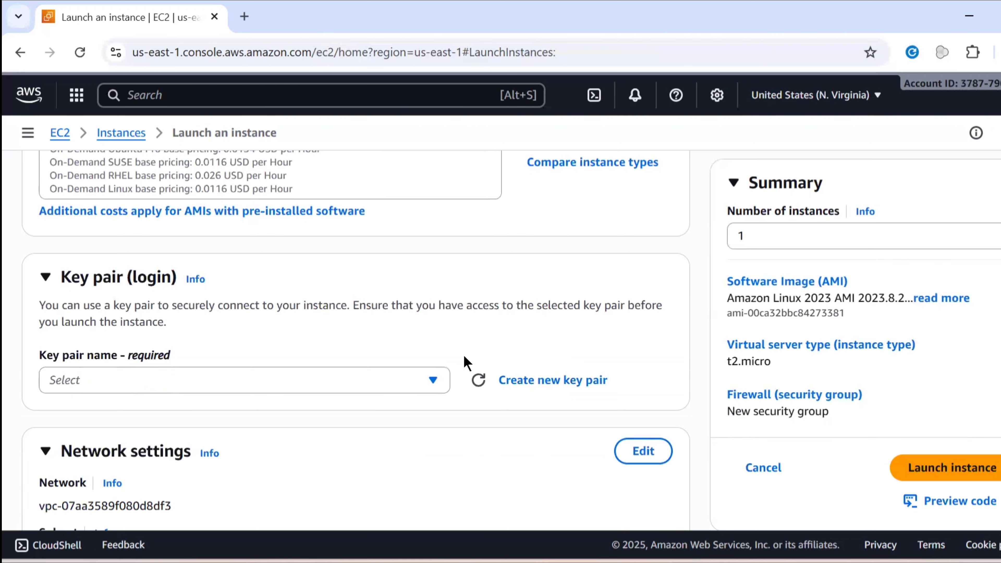
click(368, 389)
scroll(378, 374, down, 2)
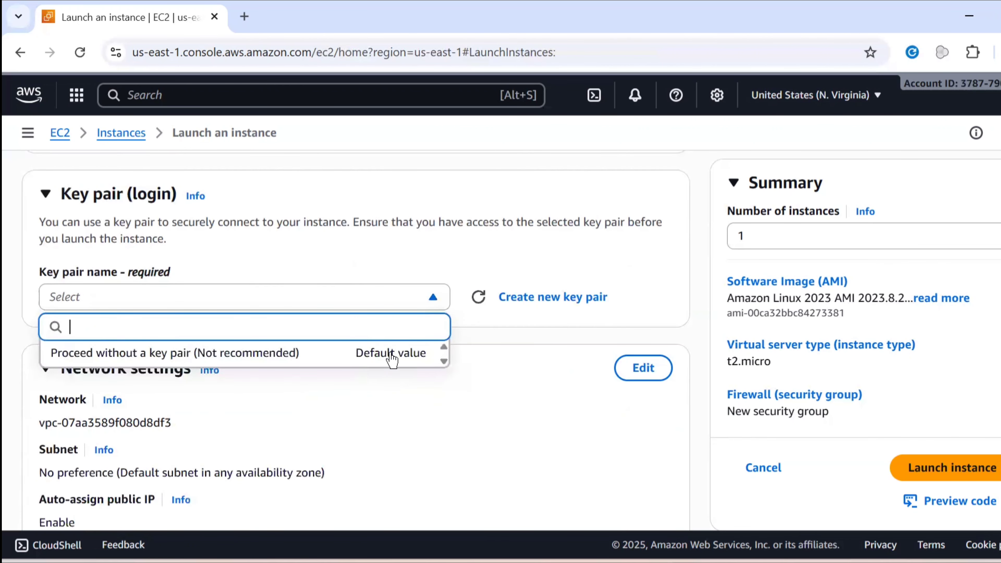
double_click(538, 303)
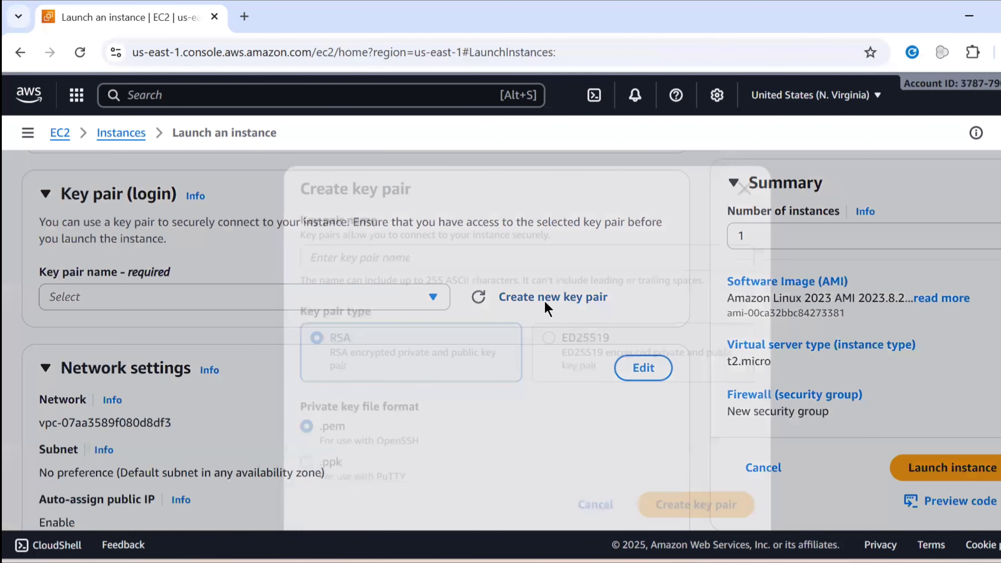
click(509, 259)
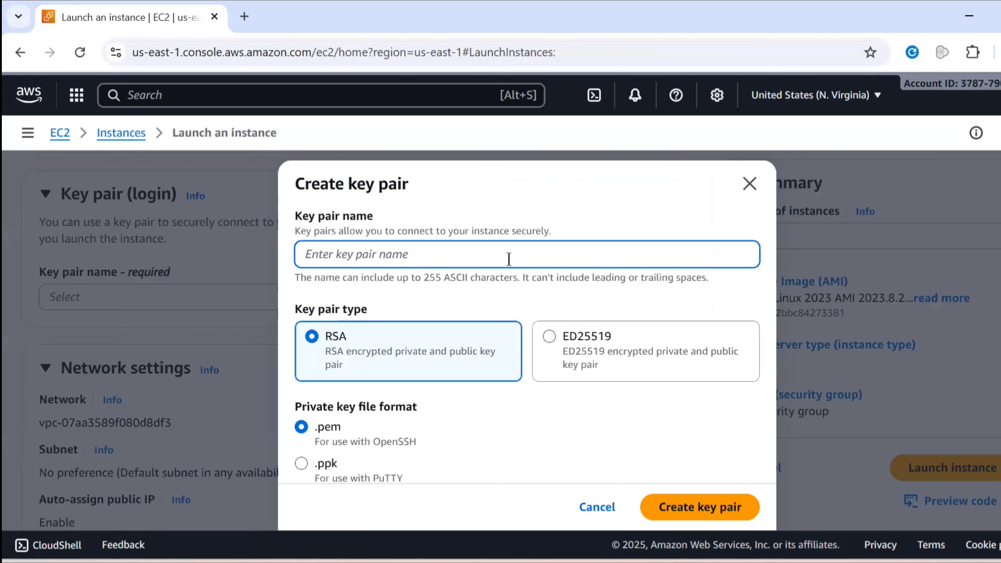
text(customkey)
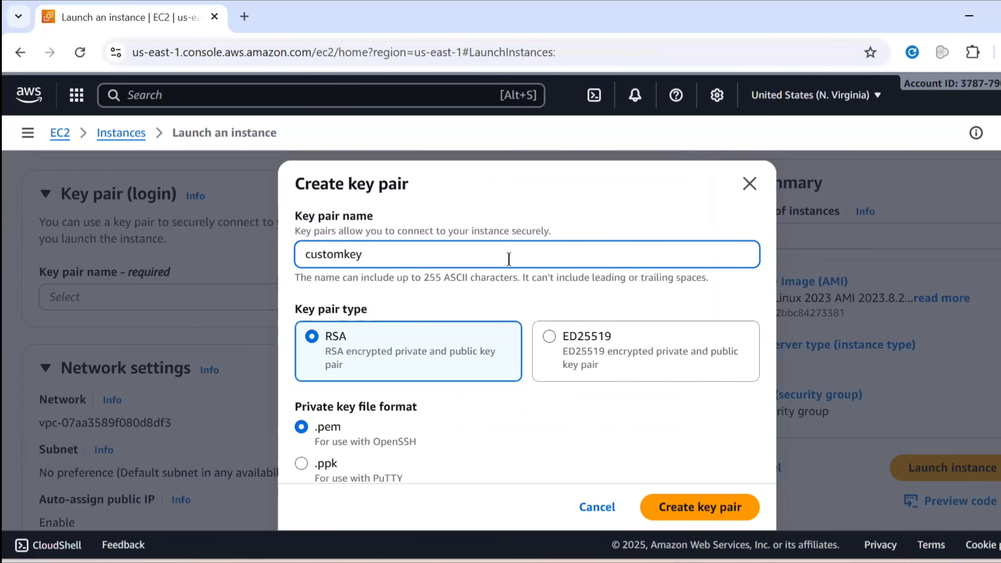
scroll(559, 295, down, 3)
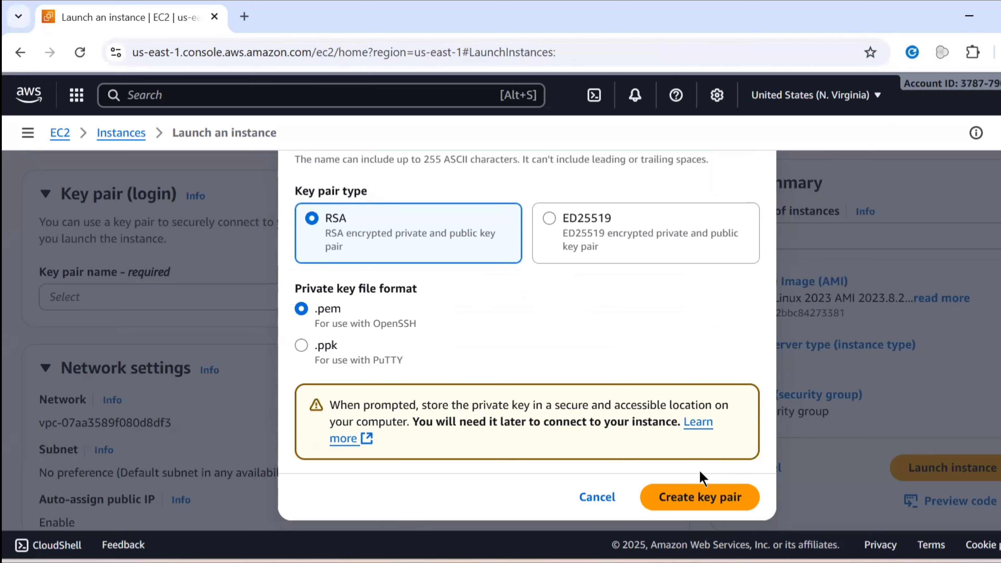
click(700, 493)
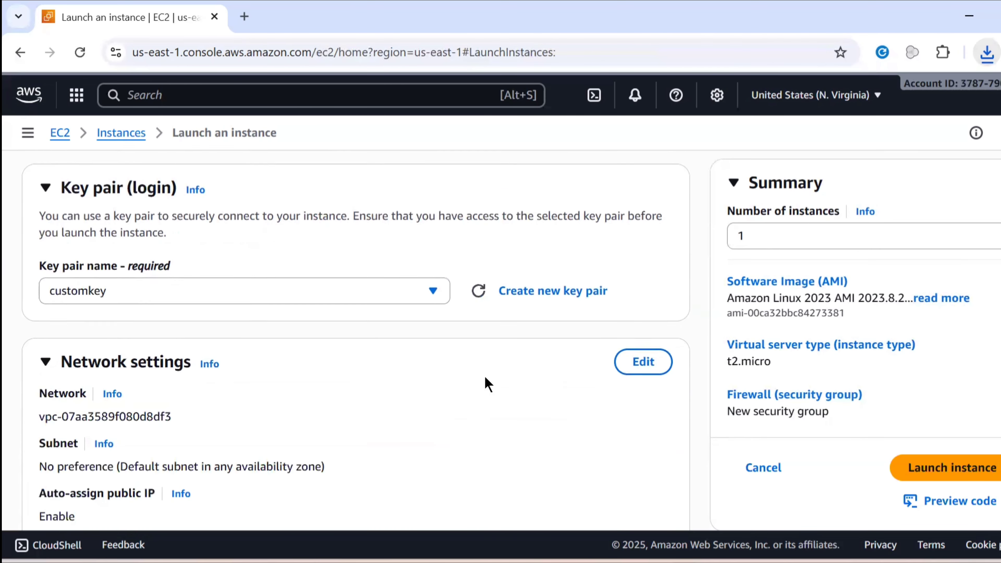
Edit the network settings so the instance uses the existing default security group
scroll(552, 346, down, 2)
click(643, 284)
scroll(551, 321, down, 6)
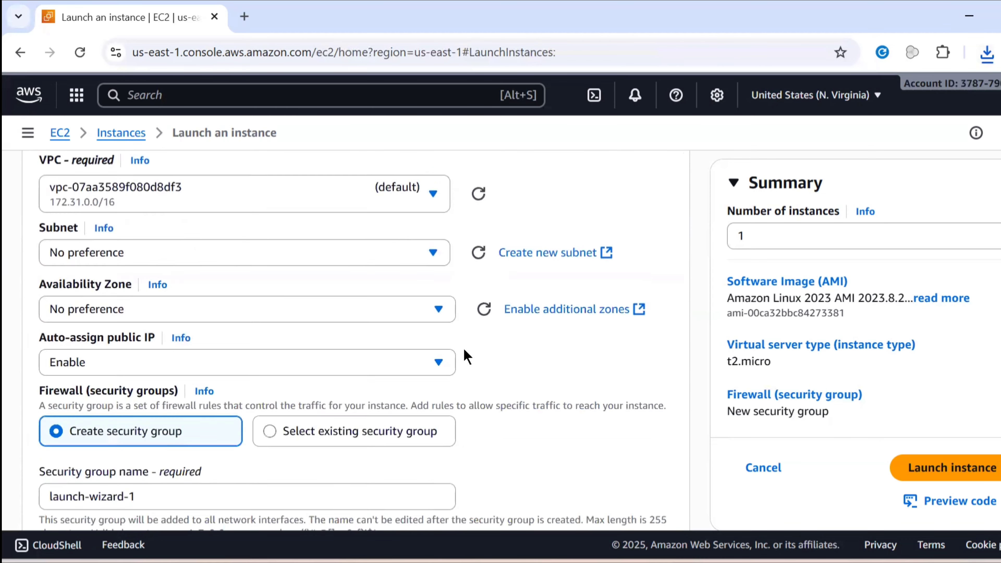
scroll(284, 215, up, 4)
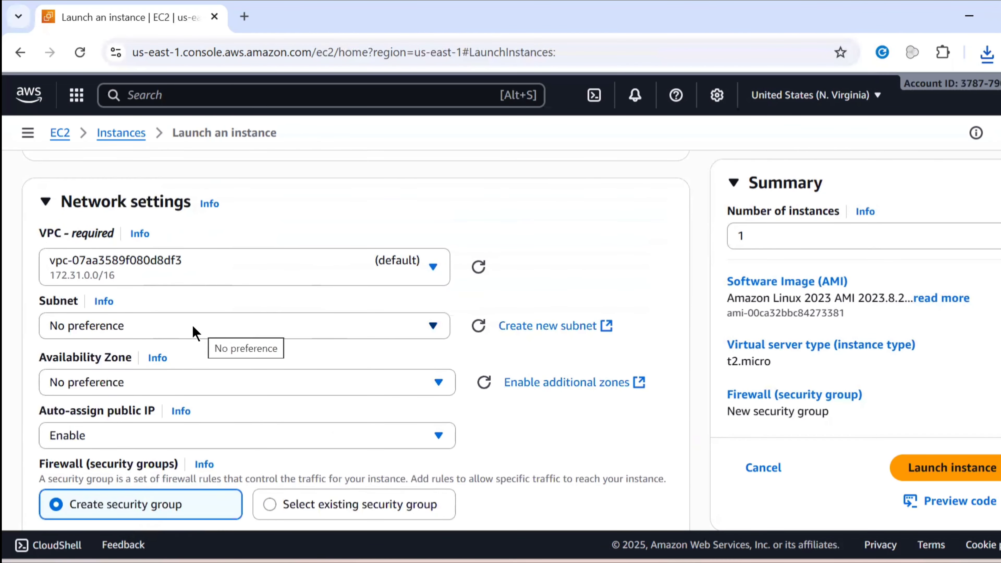
scroll(238, 327, down, 2)
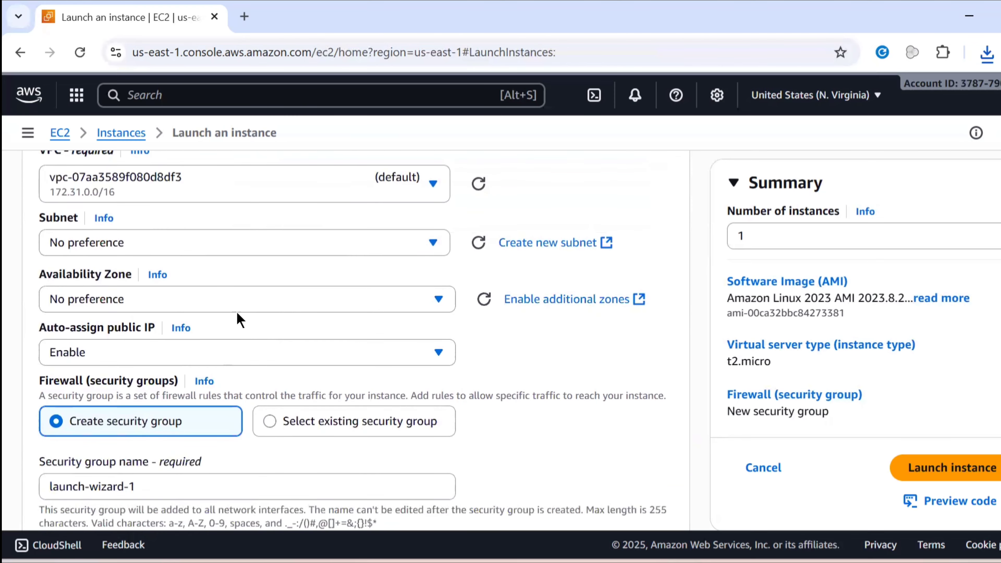
click(270, 421)
scroll(273, 425, down, 4)
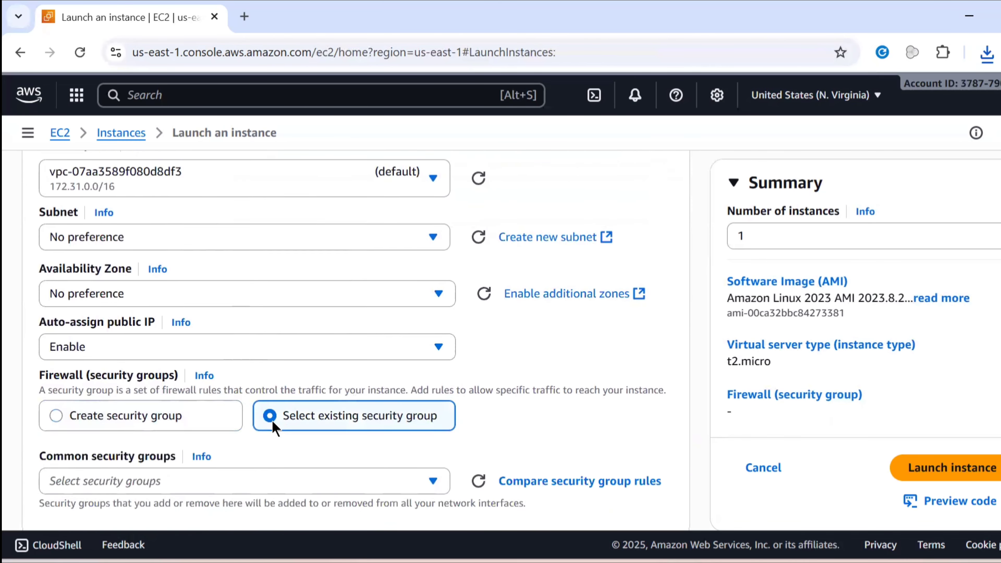
click(275, 328)
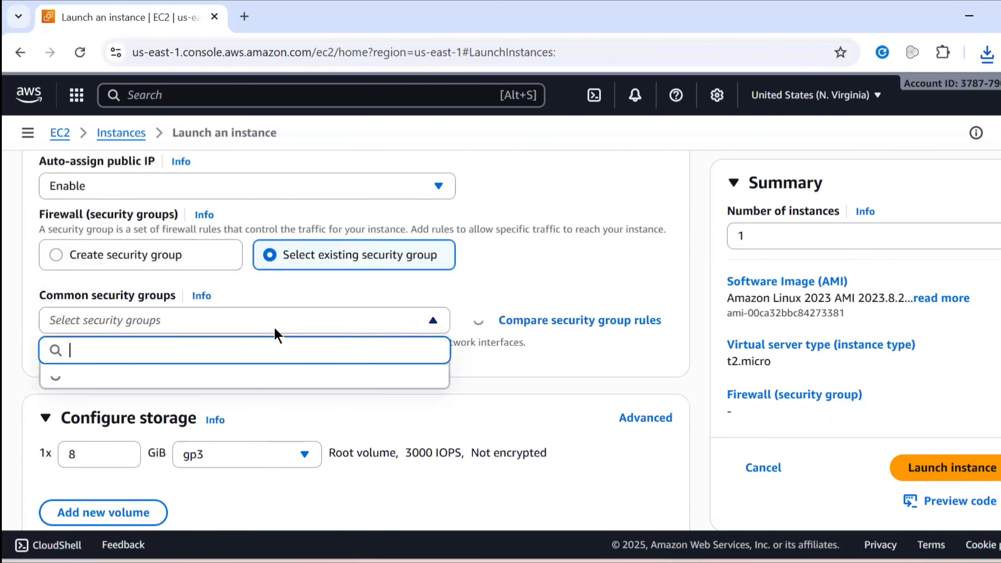
click(261, 378)
scroll(262, 371, up, 2)
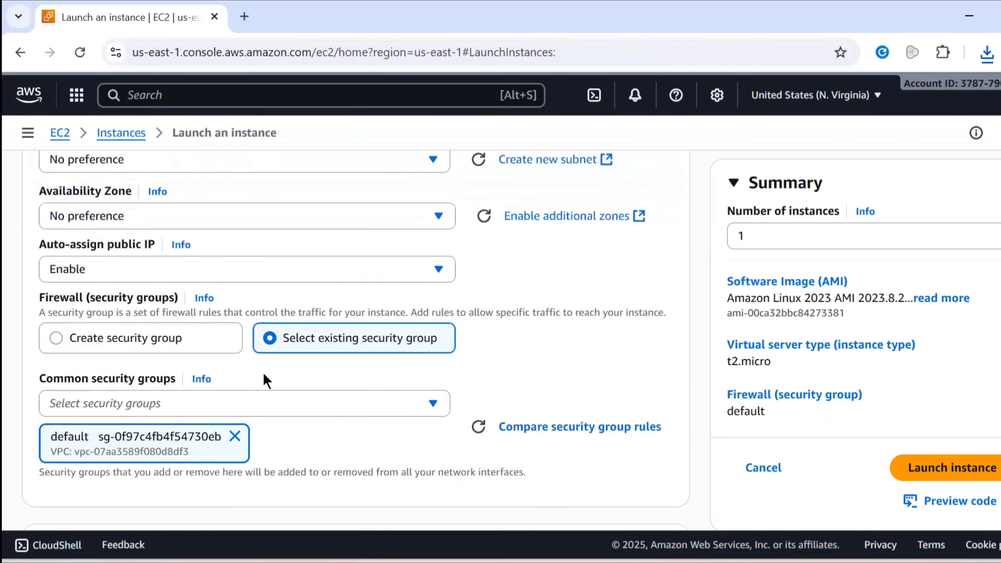
Launch the instance with the default storage and open the details page of the launched instance
scroll(263, 371, down, 9)
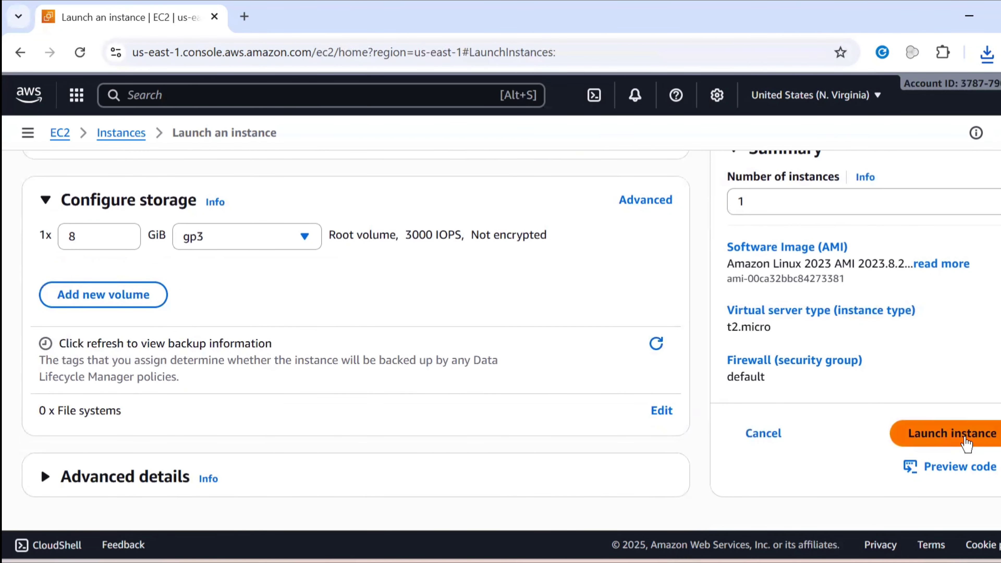
click(966, 445)
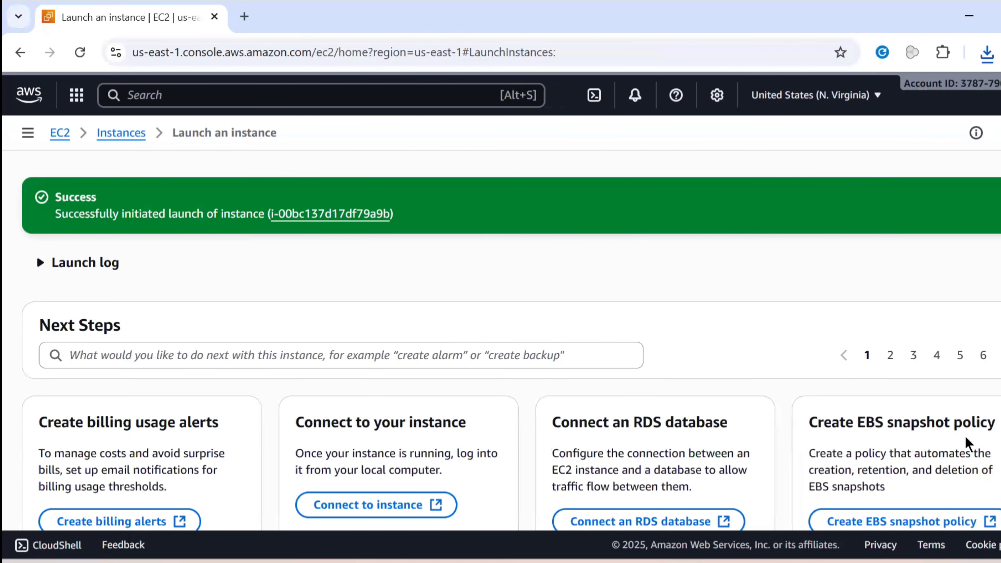
click(332, 213)
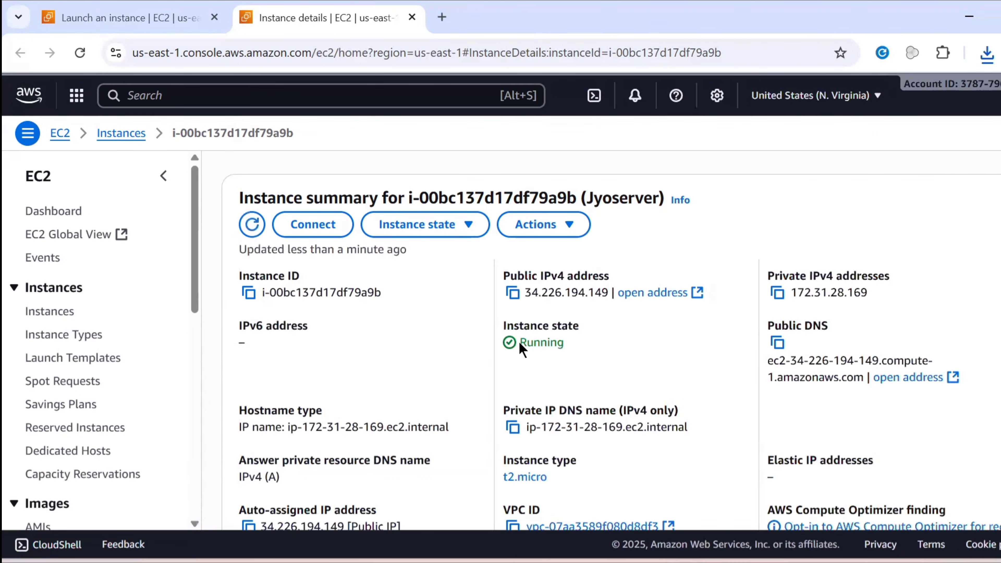
Check the inbound rules of the instance's default security group in their editor, leave without changes, and close the details page
scroll(520, 348, down, 10)
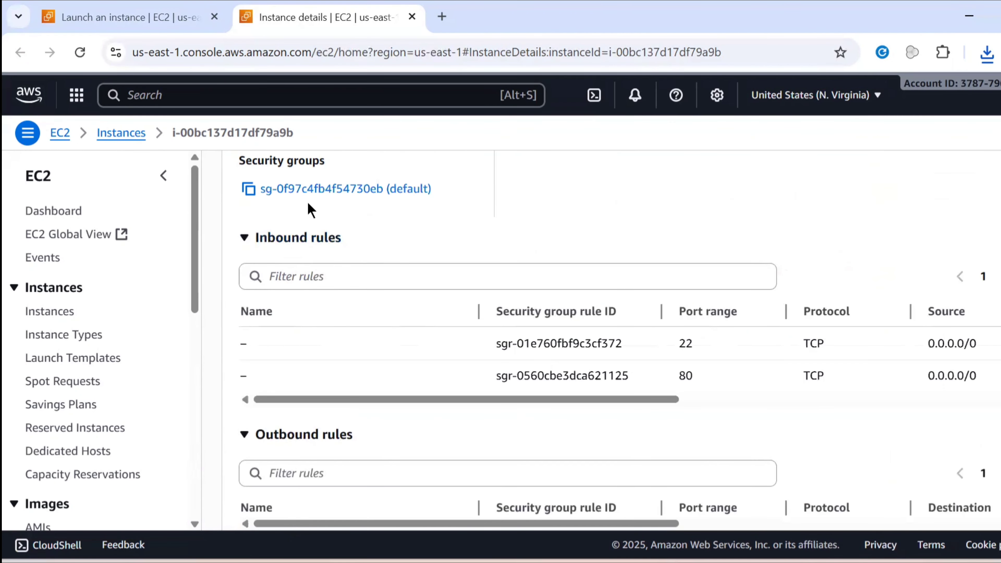
click(321, 189)
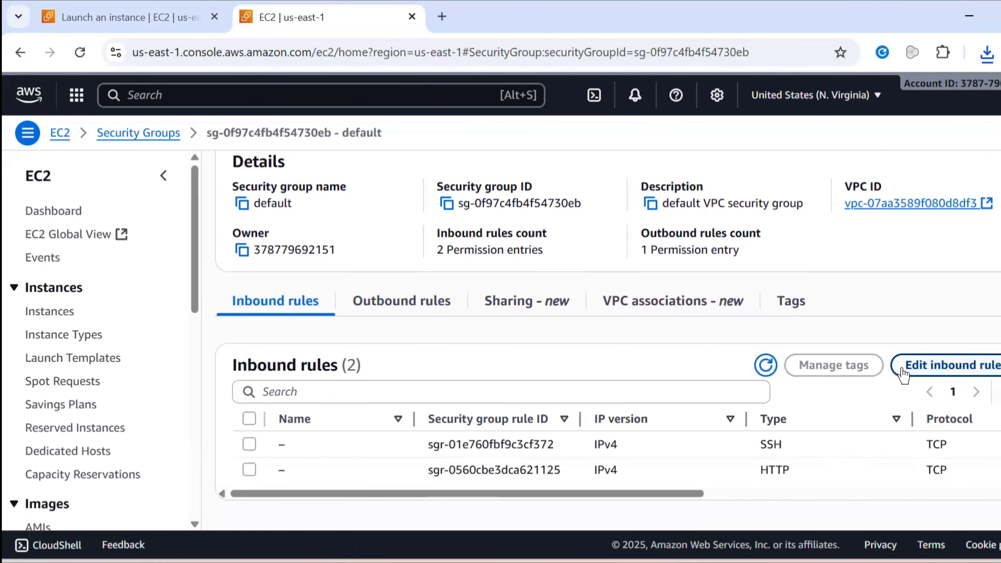
click(910, 367)
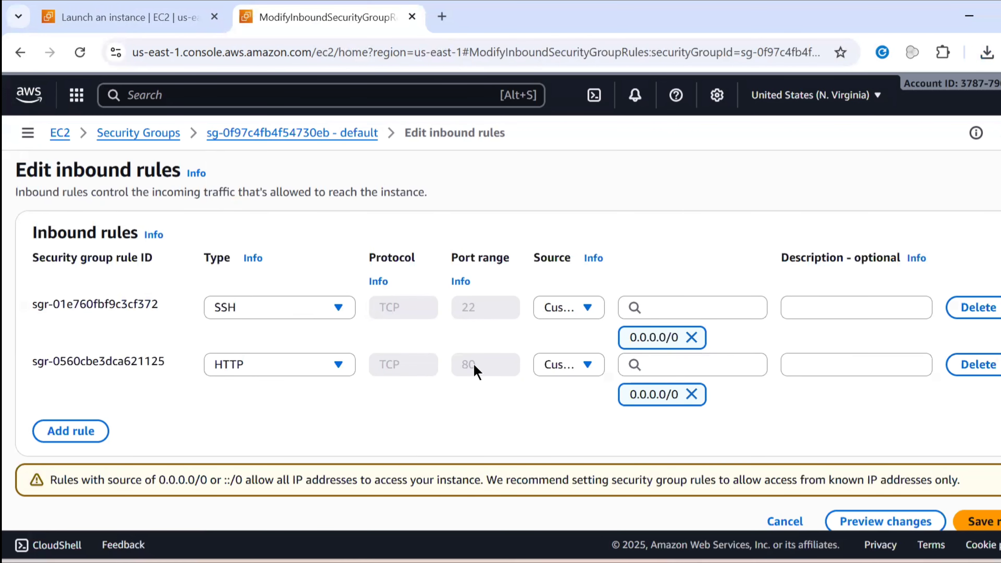
click(983, 521)
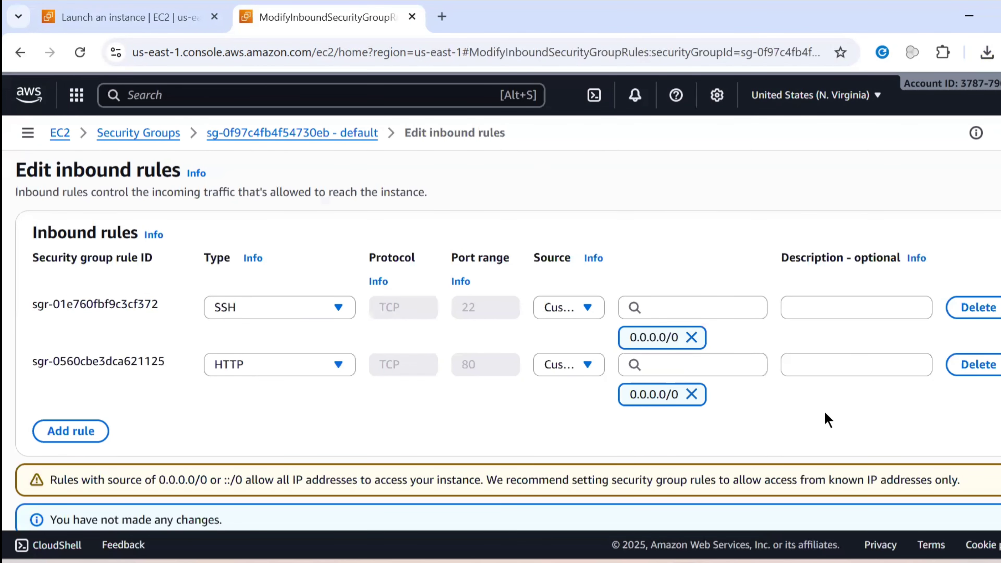
scroll(780, 422, down, 2)
click(785, 498)
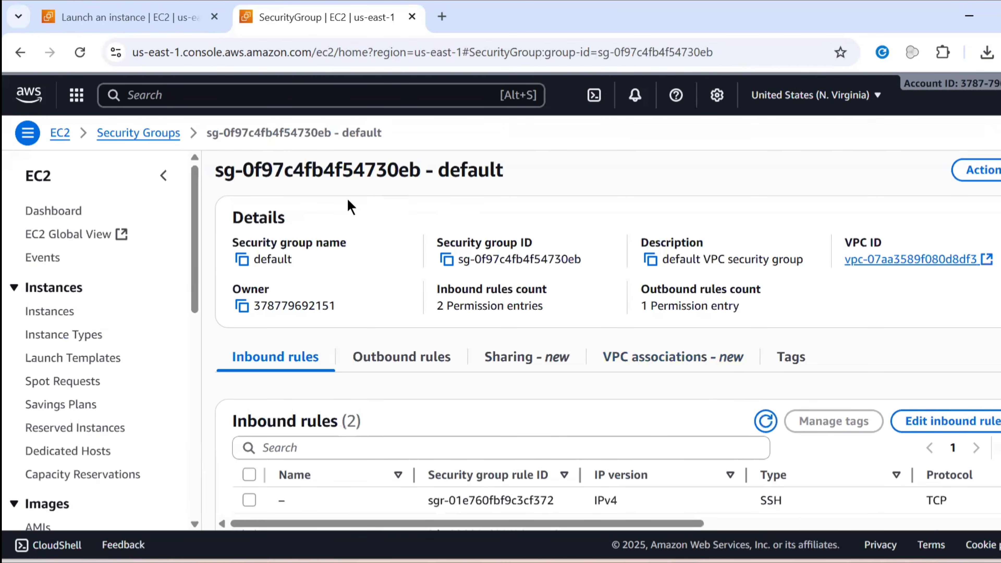
click(412, 17)
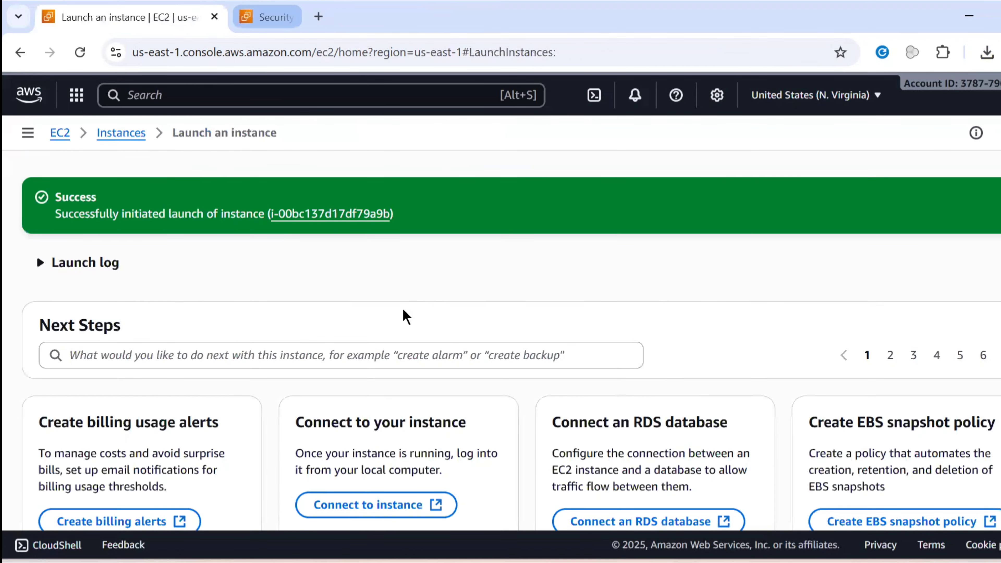
Connect to Jyoserver from the instances list through EC2 Instance Connect, using its public IP and the username ec2-user
click(142, 139)
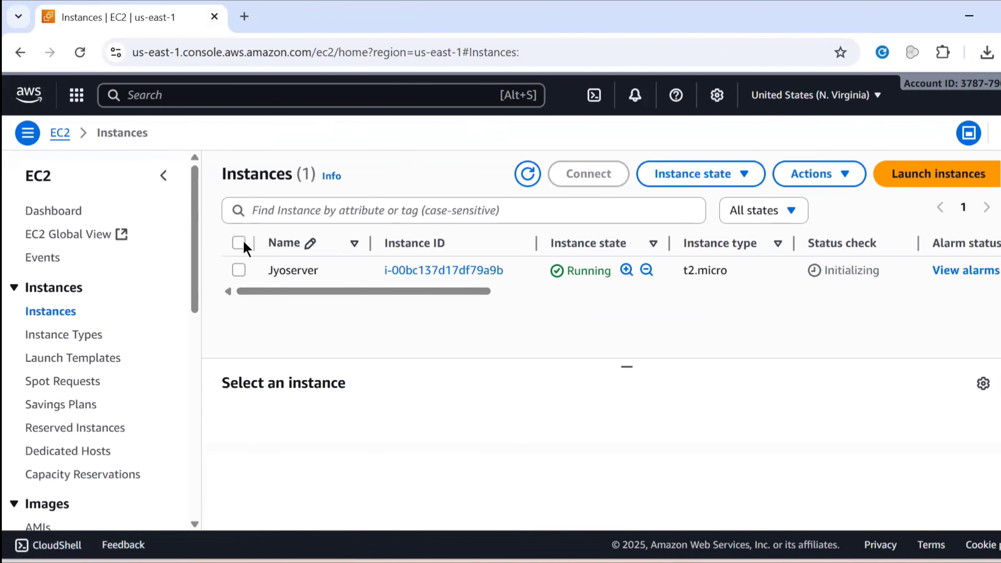
click(239, 243)
click(604, 173)
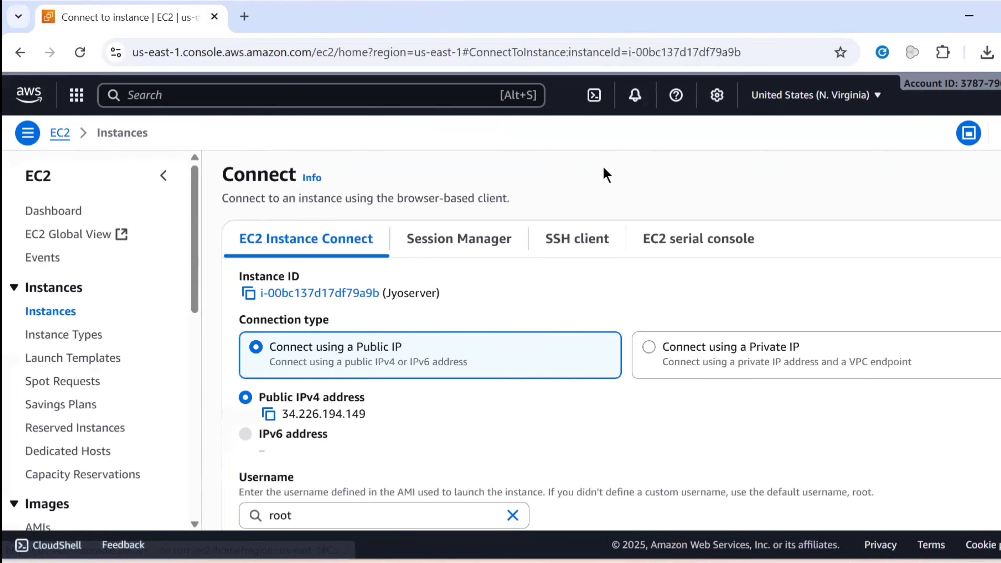
scroll(947, 476, down, 4)
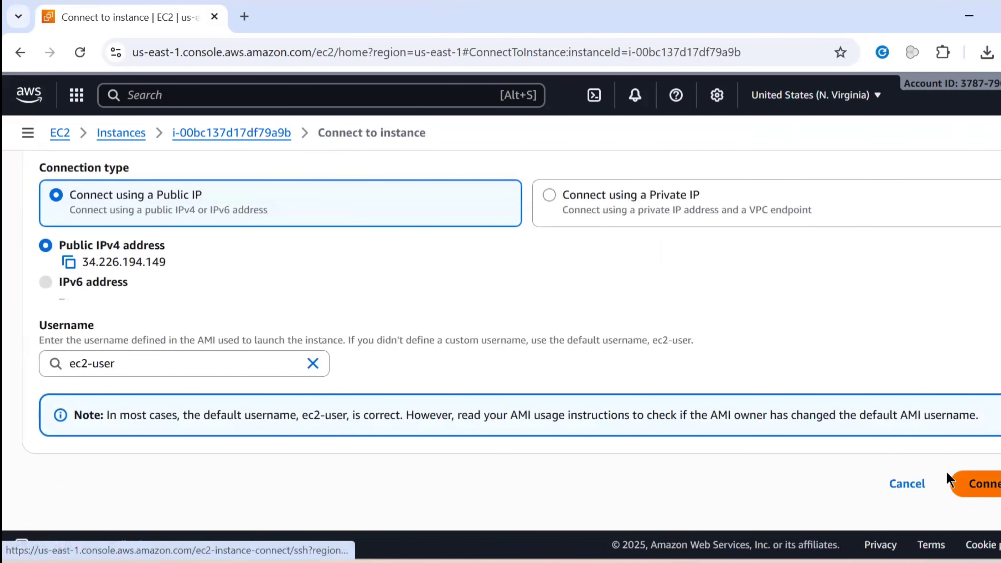
click(963, 496)
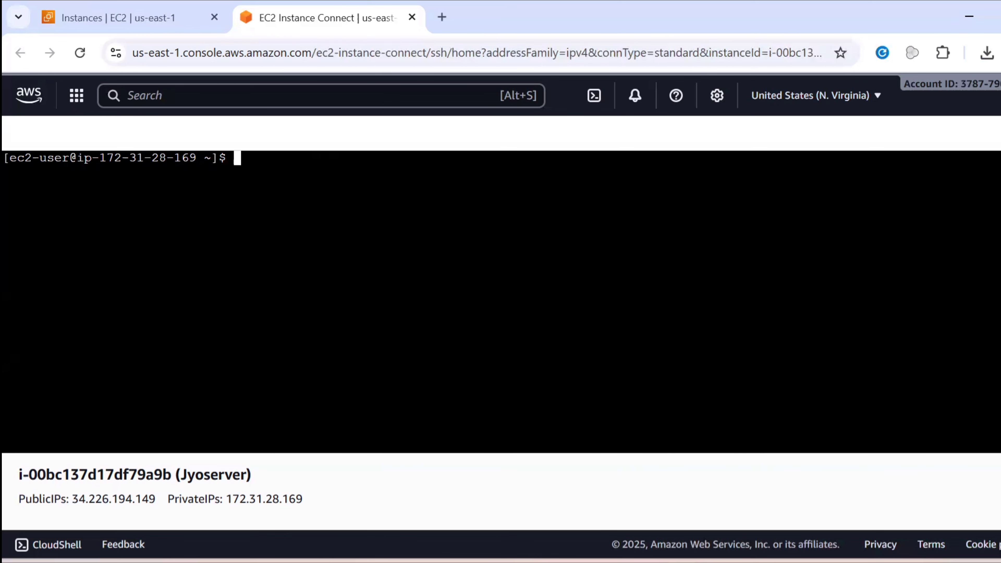
Update the instance's packages with sudo dnf update -y and install nginx with sudo dnf install nginx -y
text(sudo dnf )
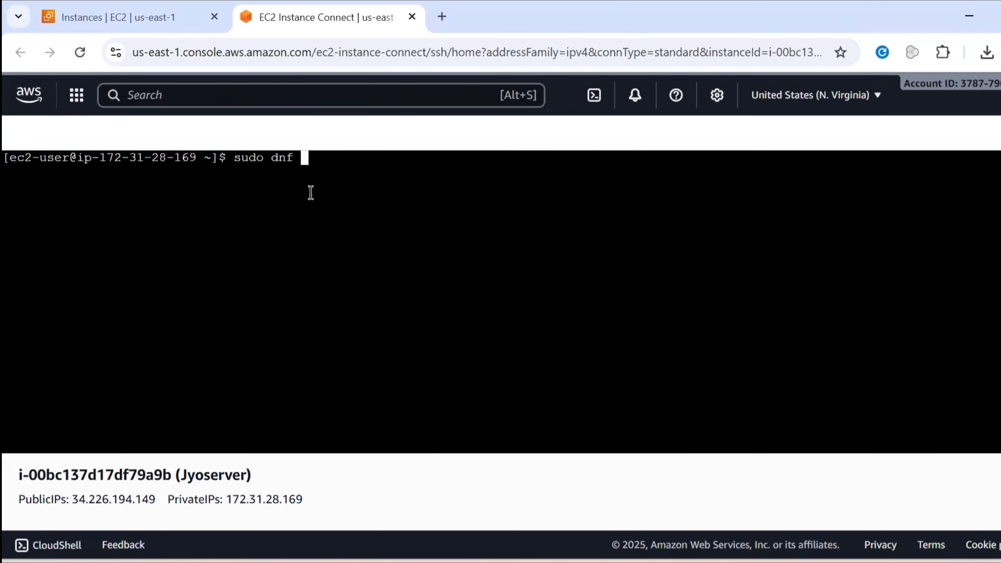
text(update -y)
key(Return)
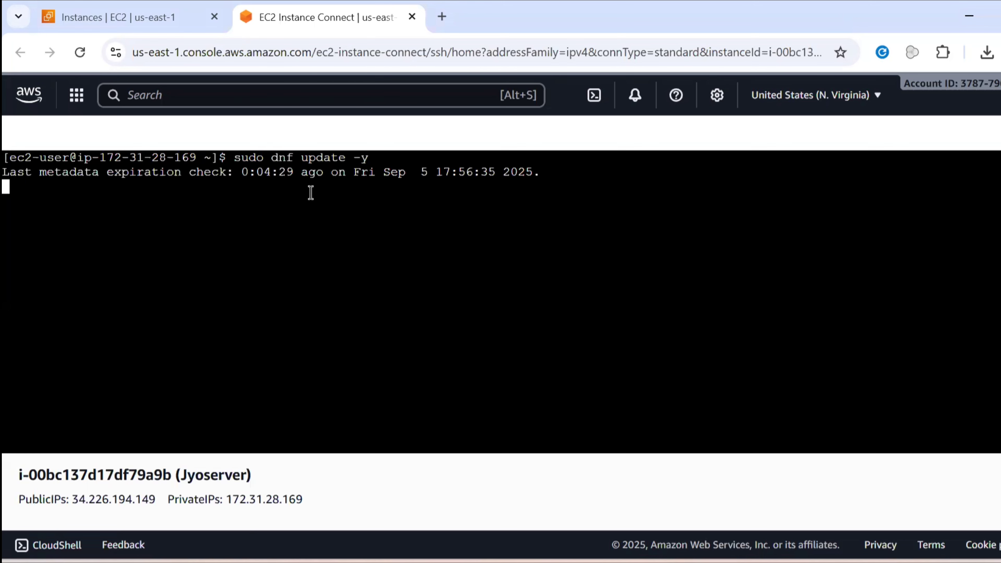
text(sudo dnf install nginx )
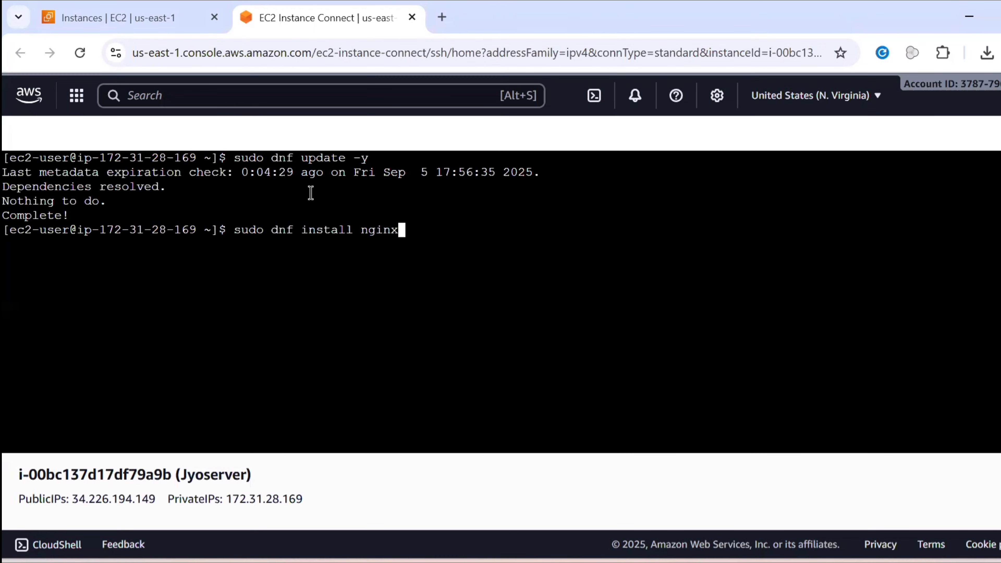
text(-y)
key(Return)
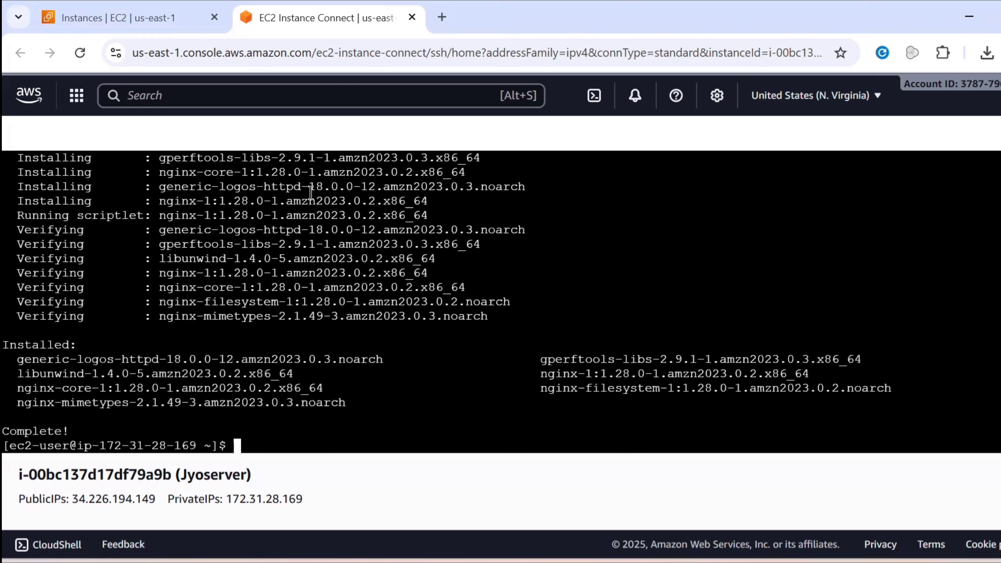
Start the nginx service by running sudo systemctl start nginx
key(Up)
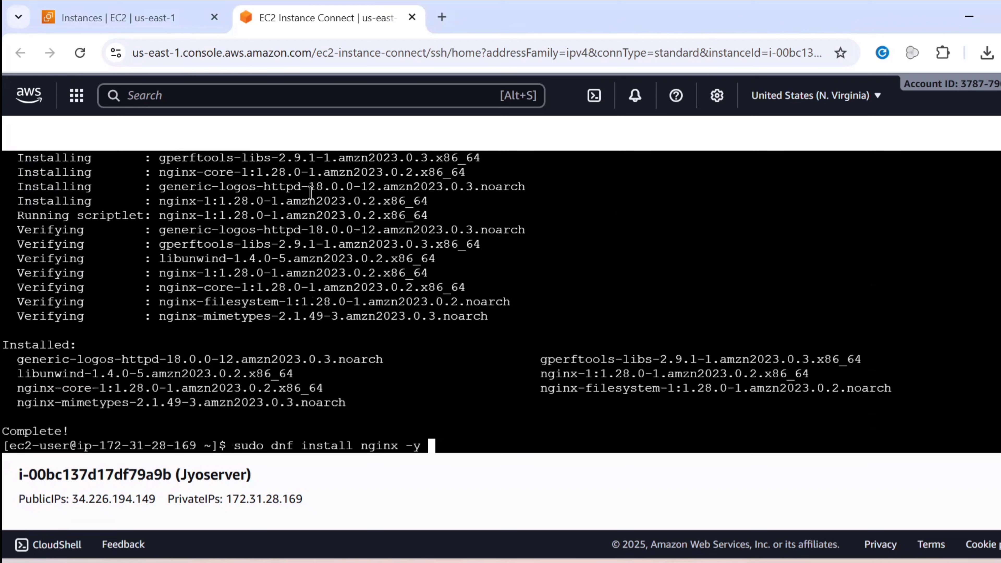
key(BackSpace)
key(BackSpace)
key(BackSpace)
key(BackSpace)
key(BackSpace)
key(BackSpace)
key(BackSpace)
key(BackSpace)
key(BackSpace)
key(BackSpace)
key(BackSpace)
key(BackSpace)
key(BackSpace)
key(BackSpace)
key(BackSpace)
key(BackSpace)
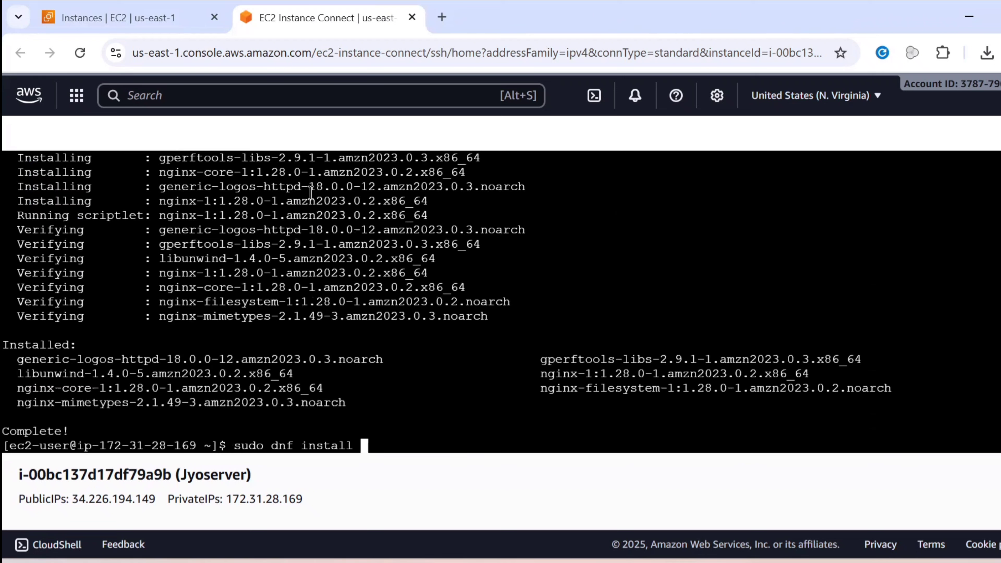
key(BackSpace)
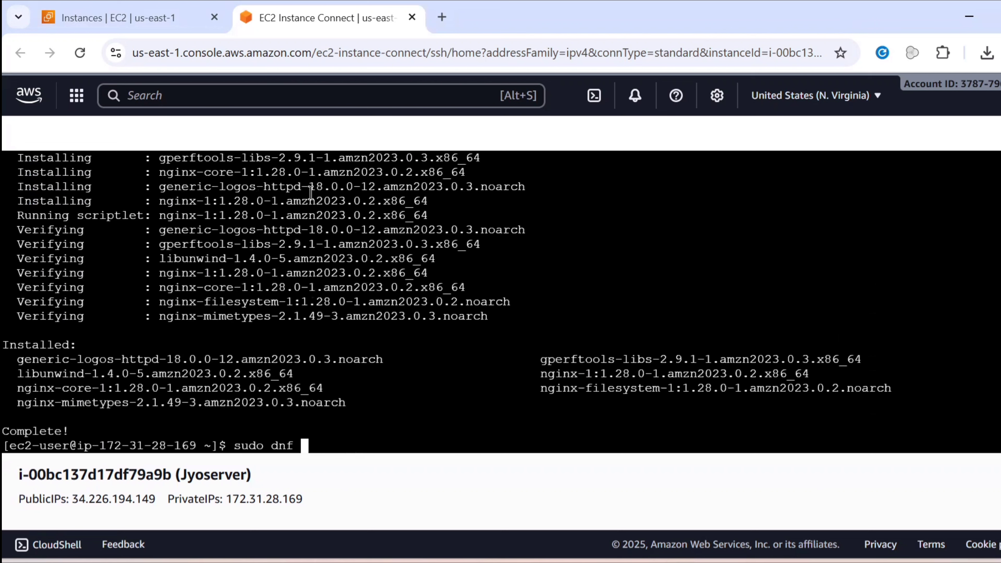
key(BackSpace)
key(BackSpace)
key(BackSpace)
key(BackSpace)
key(BackSpace)
text(systemctl)
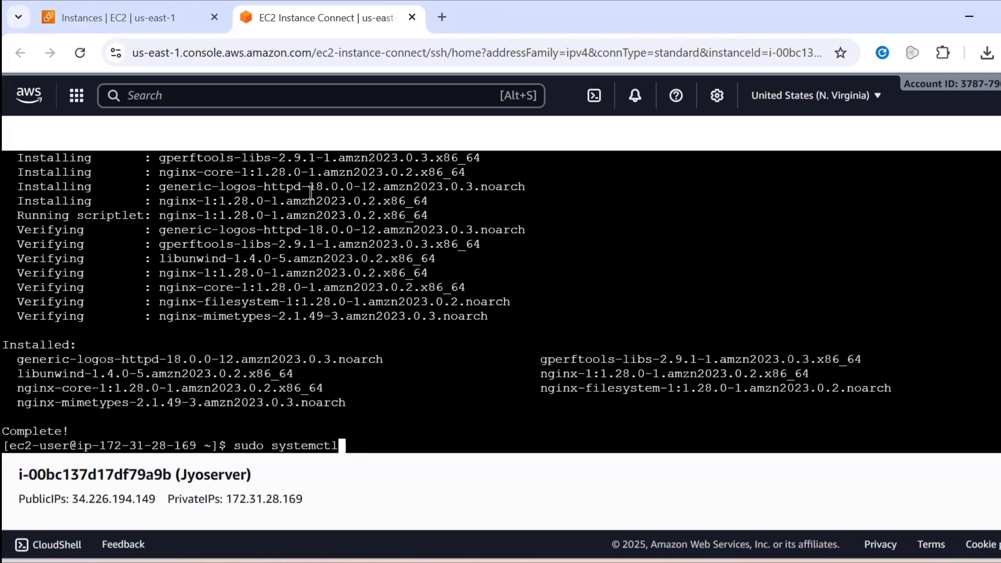
text( start ngi)
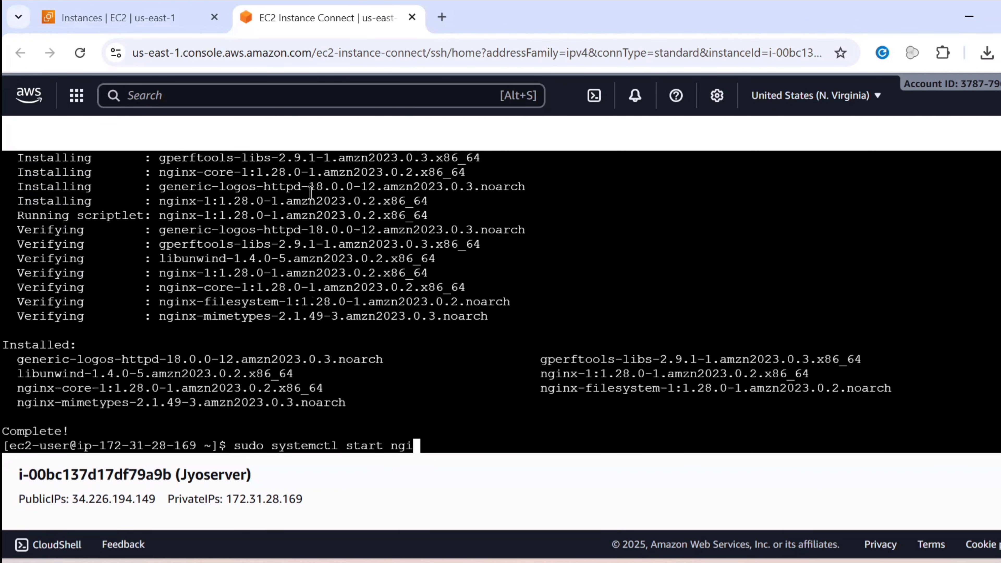
text(nx)
key(Return)
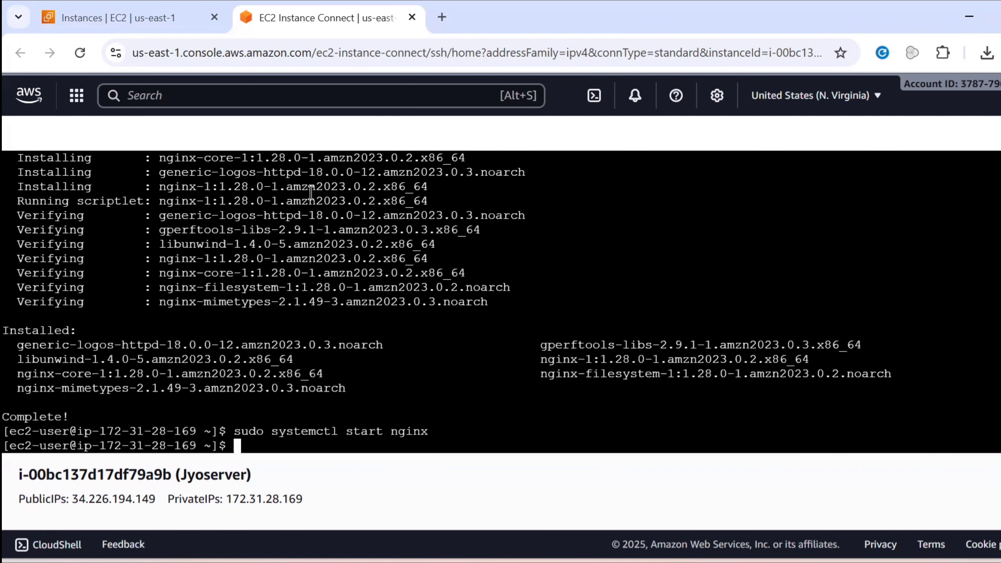
Enable nginx to start at boot by running sudo systemctl enable nginx
key(Up)
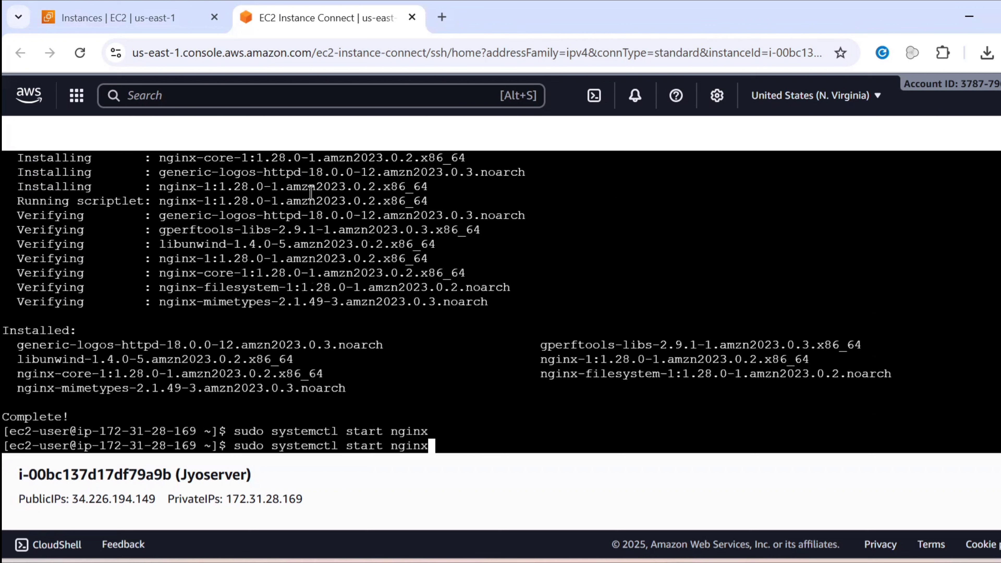
key(BackSpace)
key(BackSpace)
key(BackSpace)
key(BackSpace)
key(BackSpace)
key(BackSpace)
key(BackSpace)
key(BackSpace)
key(BackSpace)
key(BackSpace)
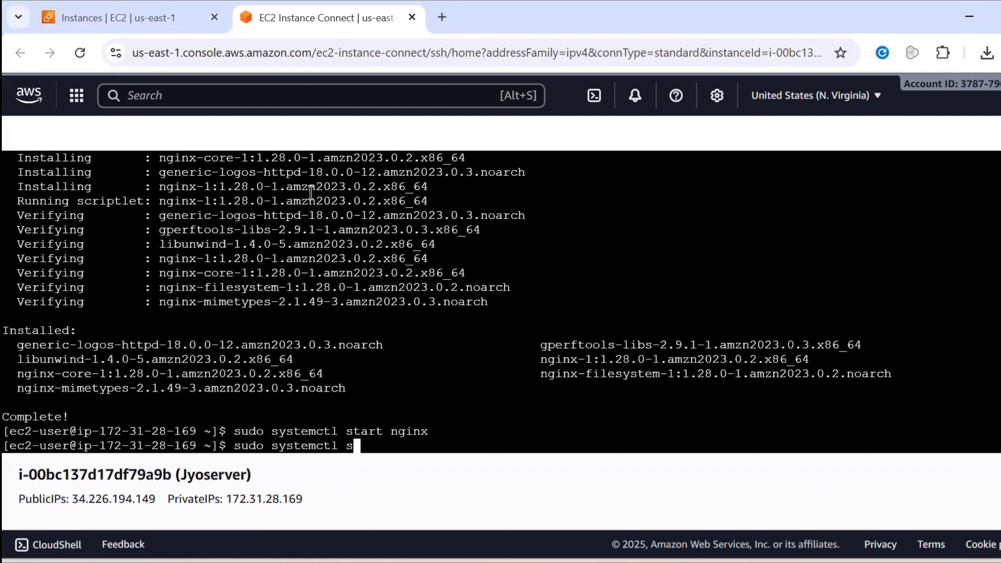
key(BackSpace)
text(enable)
text(nginx)
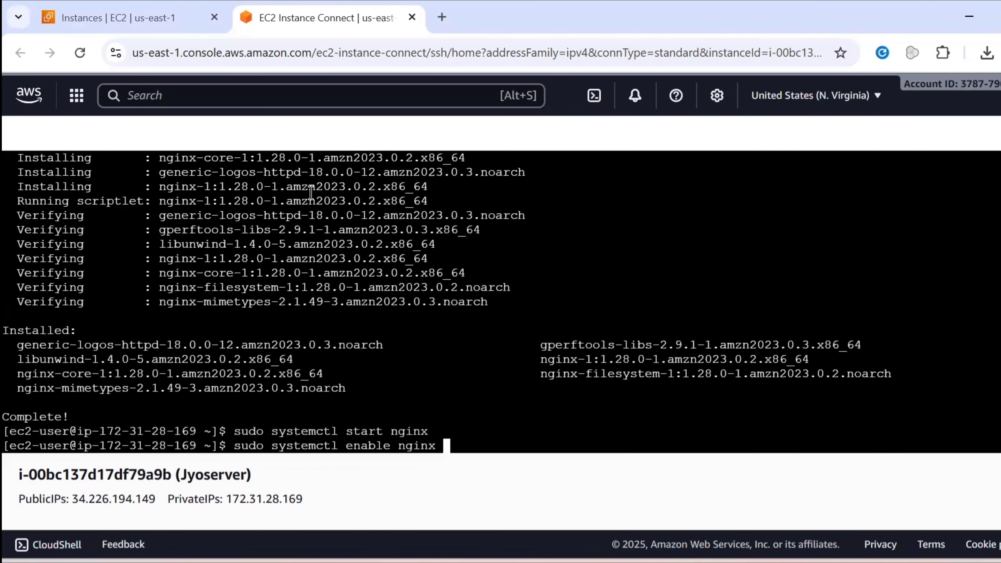
key(Return)
Check the state of the nginx service with sudo systemctl status nginx
key(Up)
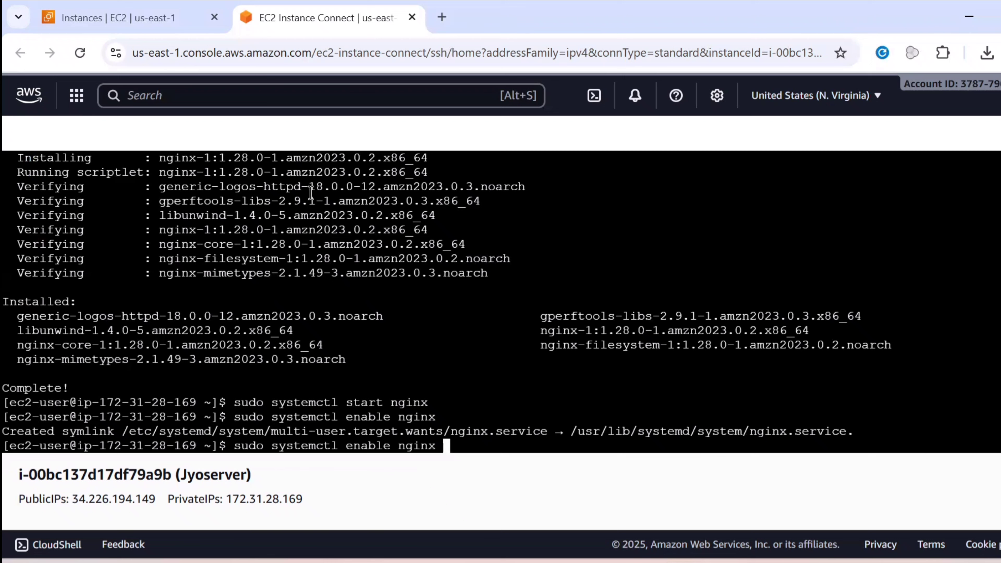
key(Left)
key(Left)
key(Left)
key(Left)
key(Left)
key(Left)
key(Left)
key(Left)
key(Left)
key(Left)
key(Left)
key(Right)
key(Right)
key(Right)
key(Right)
key(BackSpace)
key(BackSpace)
key(BackSpace)
key(BackSpace)
key(BackSpace)
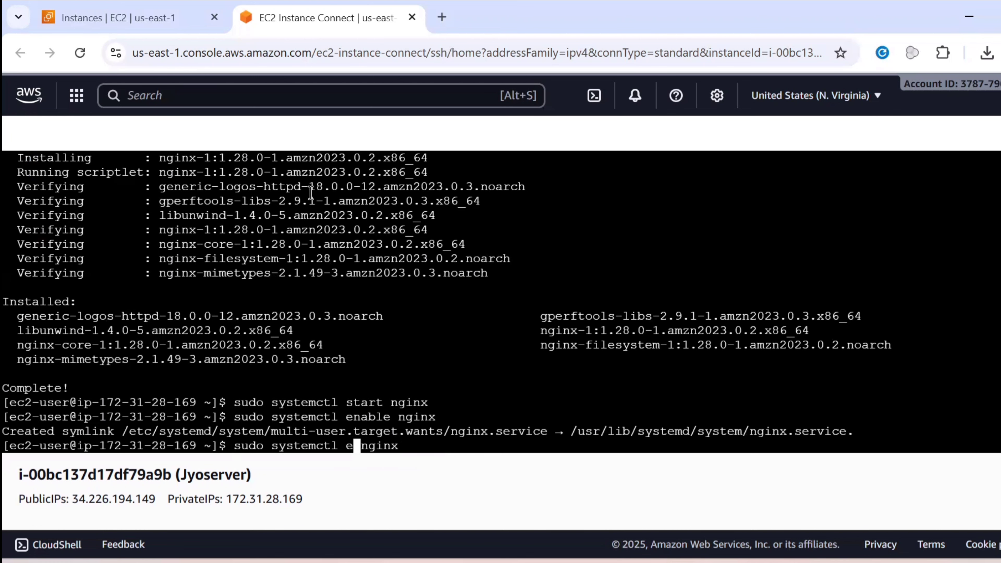
key(BackSpace)
text(sta)
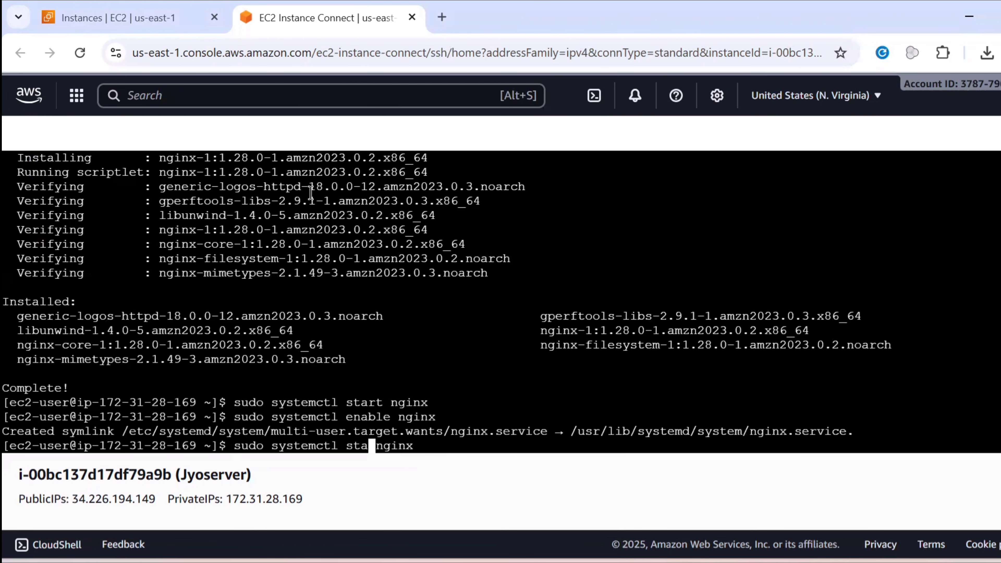
text(tus)
key(Return)
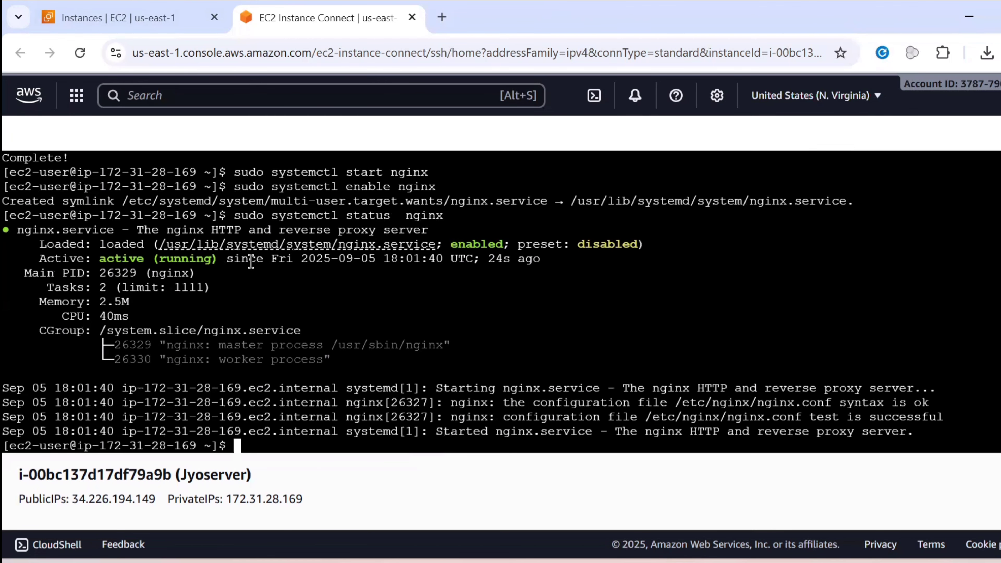
Load the instance's public IP 34.226.194.149 in a new browser tab and examine the page it serves
key(ctrl+t)
text(34.226.194.149)
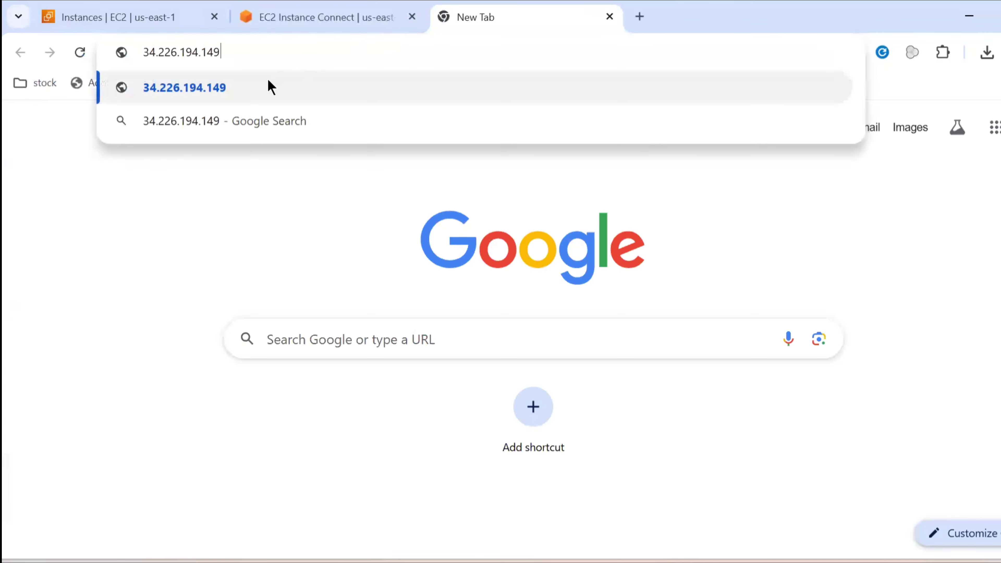
key(Return)
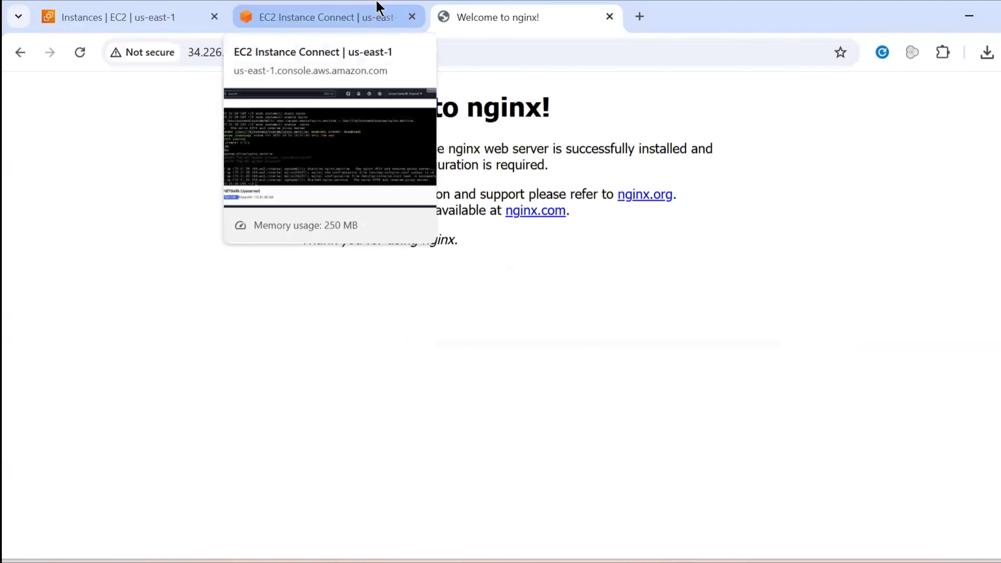
drag(290, 107, 619, 248)
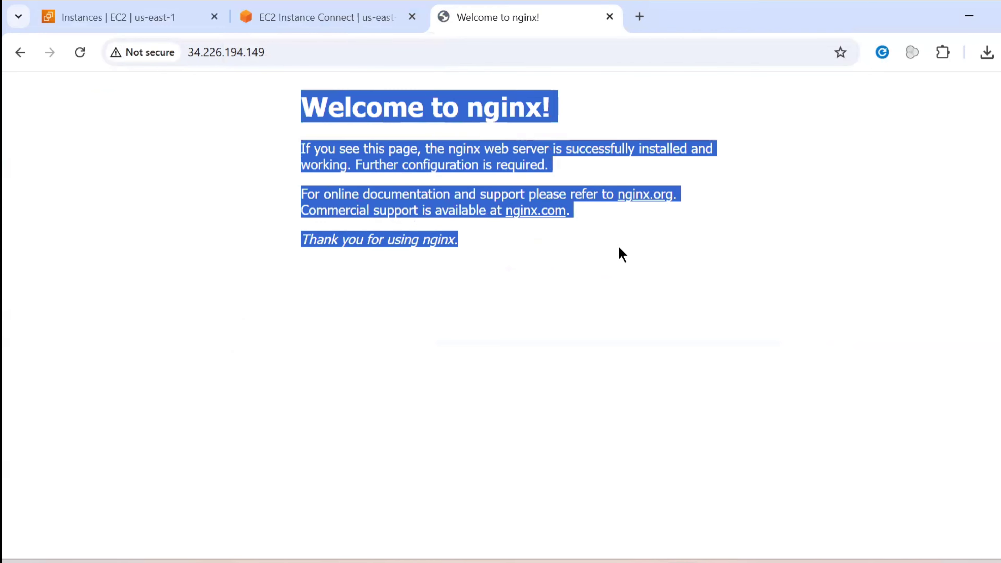
click(548, 257)
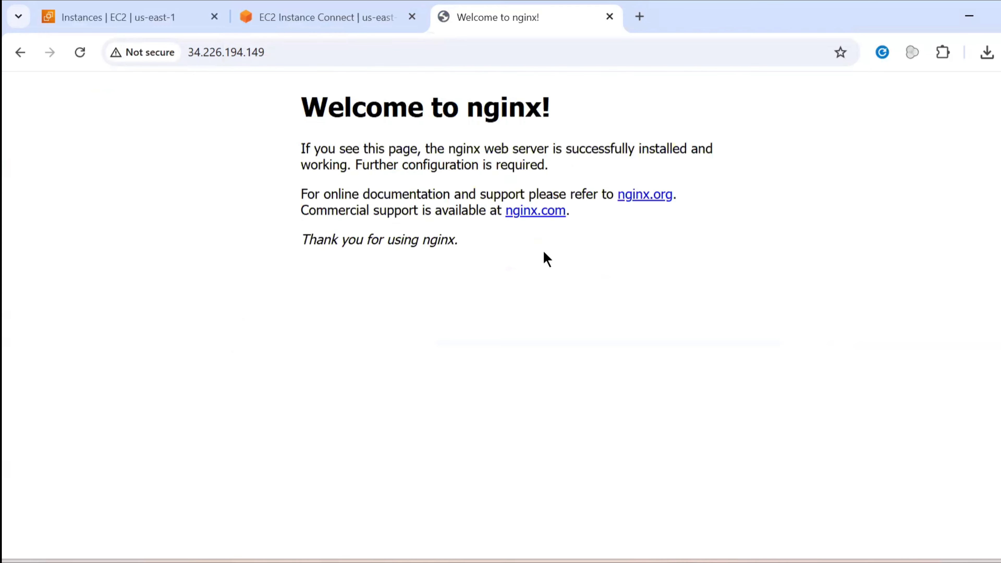
Create an image named Nginx-AMI from the Jyoserver instance in the EC2 instances list
click(364, 8)
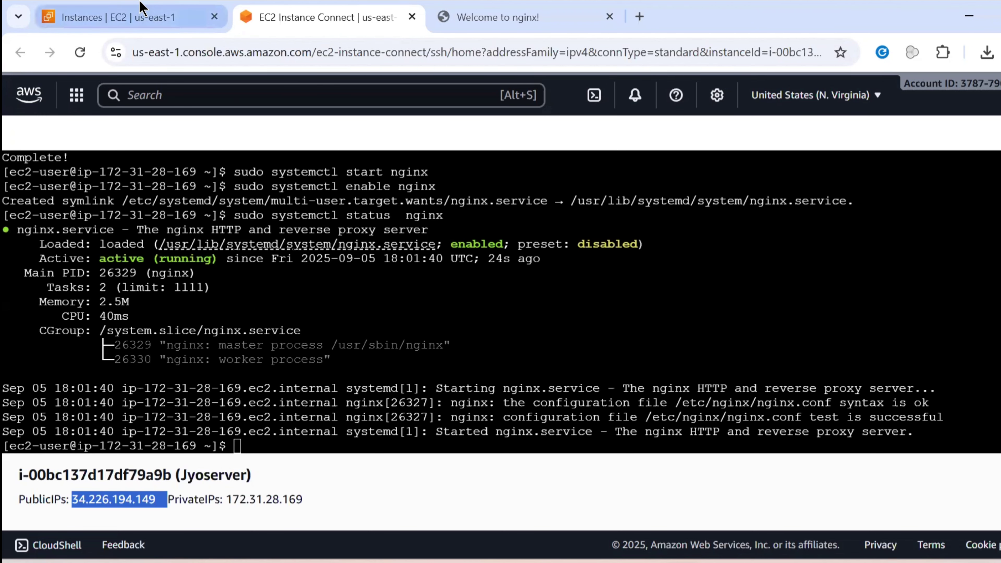
click(138, 12)
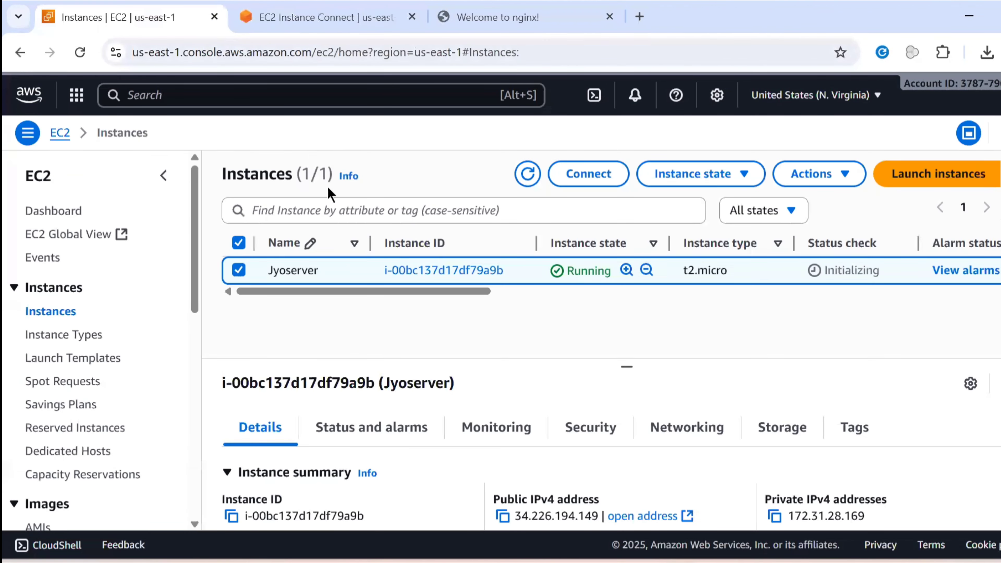
click(814, 174)
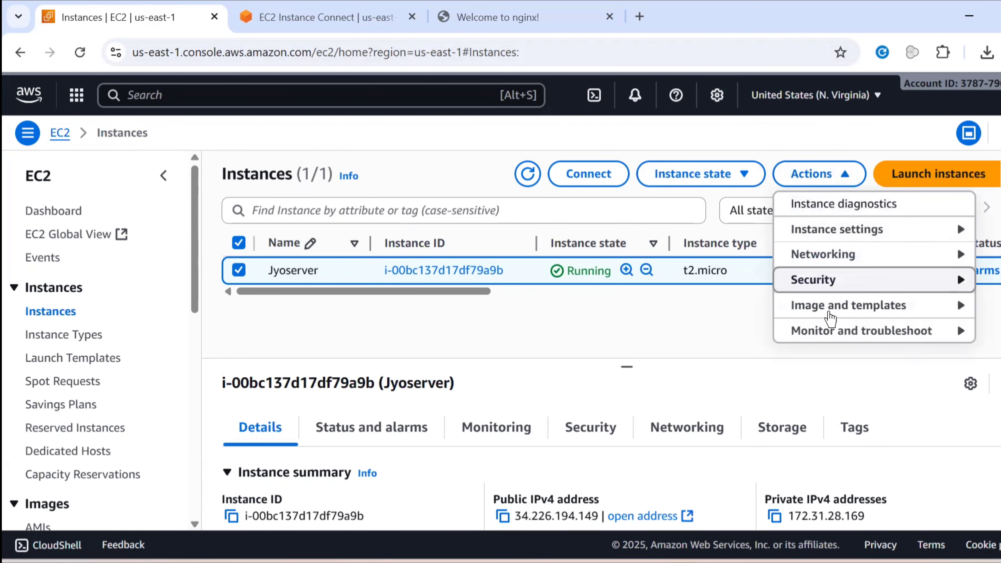
click(830, 318)
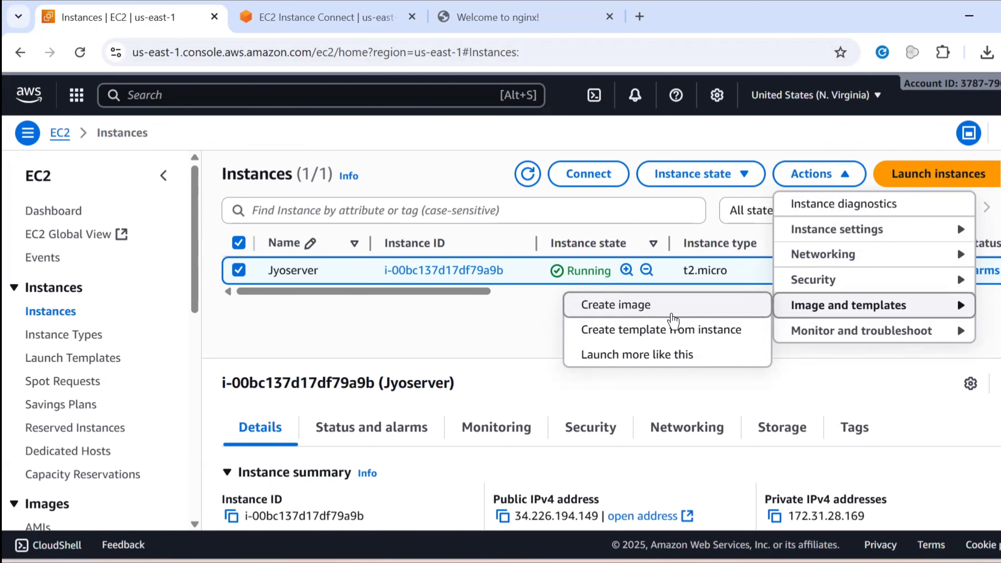
click(631, 305)
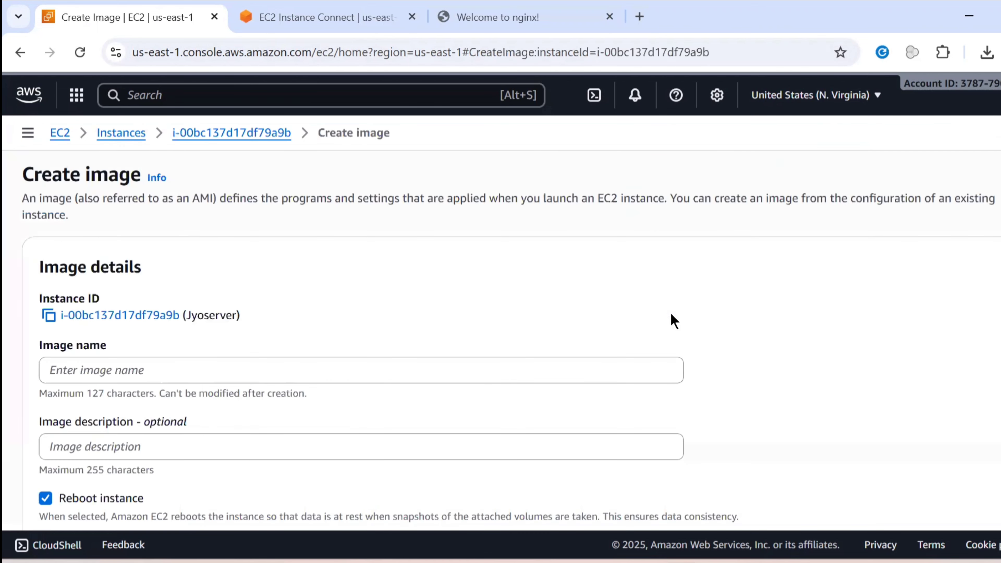
click(495, 375)
text(Nginx)
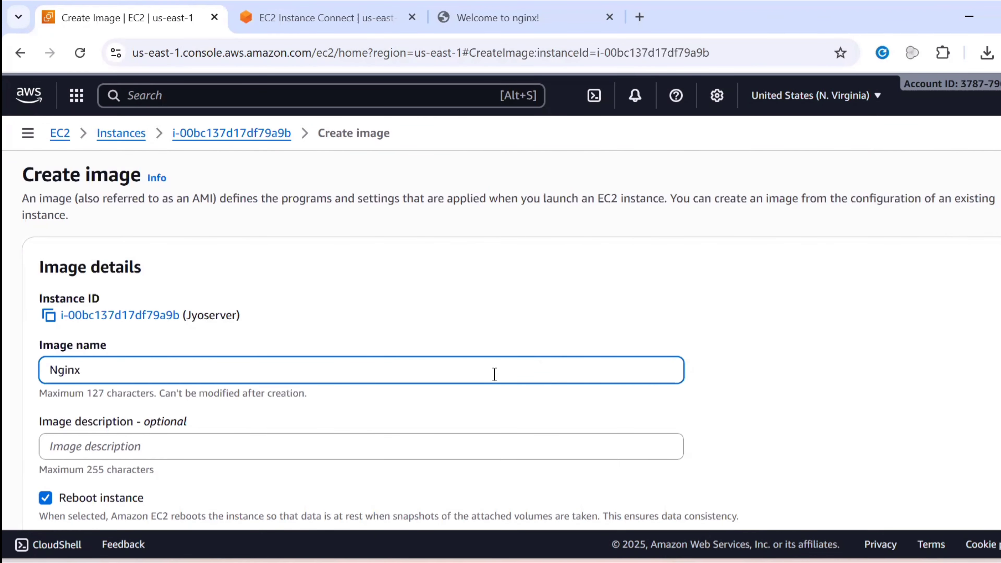
text(-AMI)
click(969, 484)
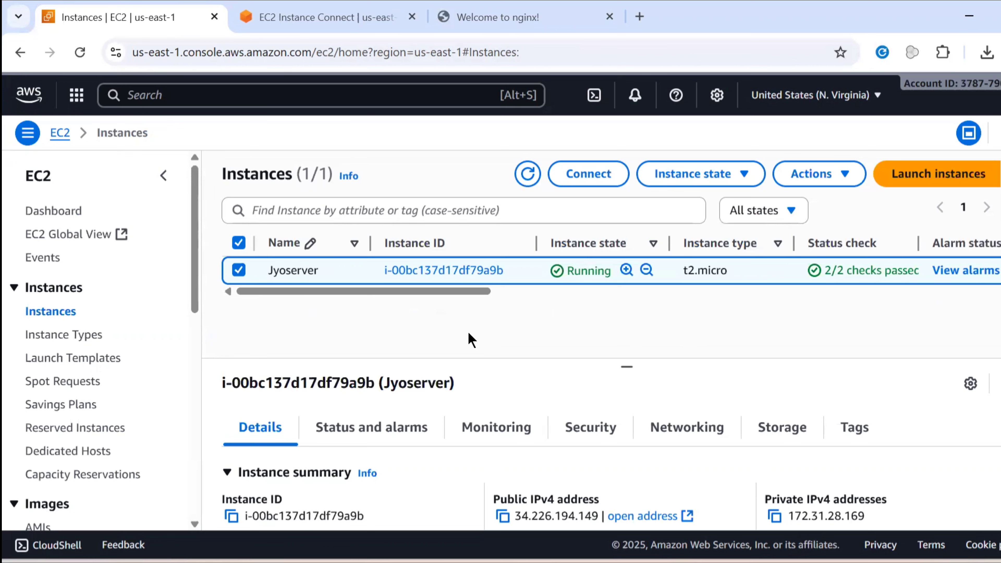
Open the list of owned AMIs and check the status of Nginx-AMI
scroll(128, 402, down, 4)
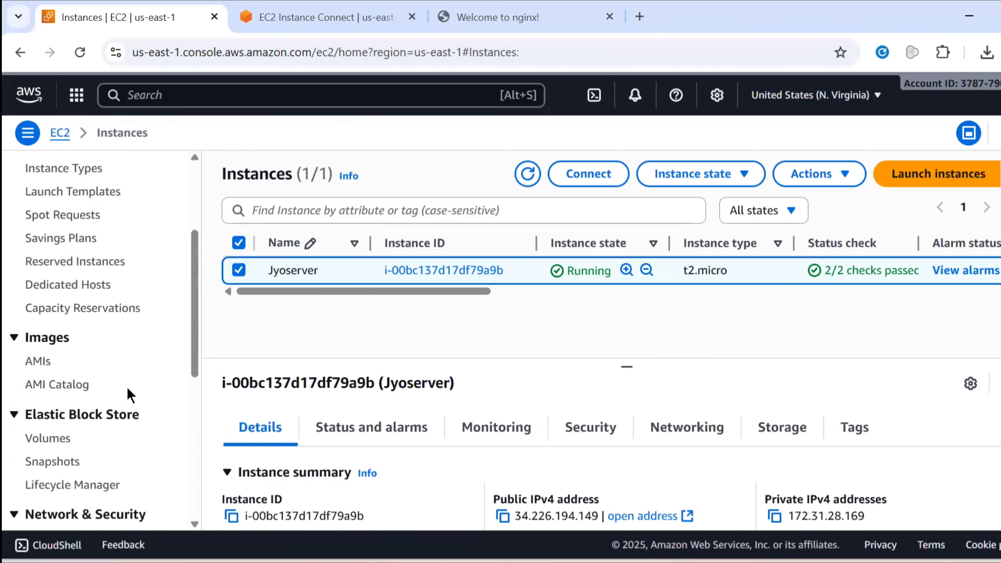
scroll(130, 395, down, 2)
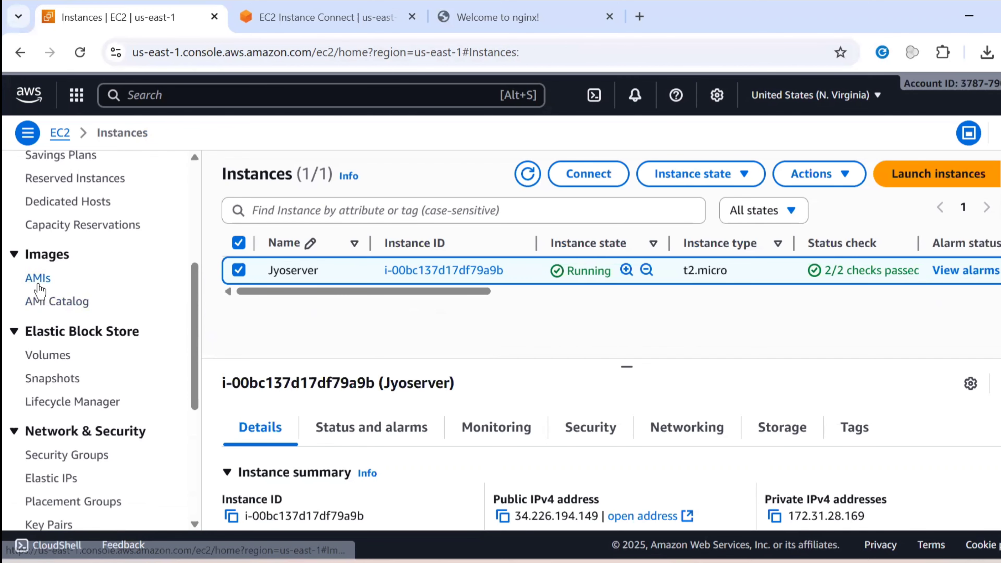
click(39, 278)
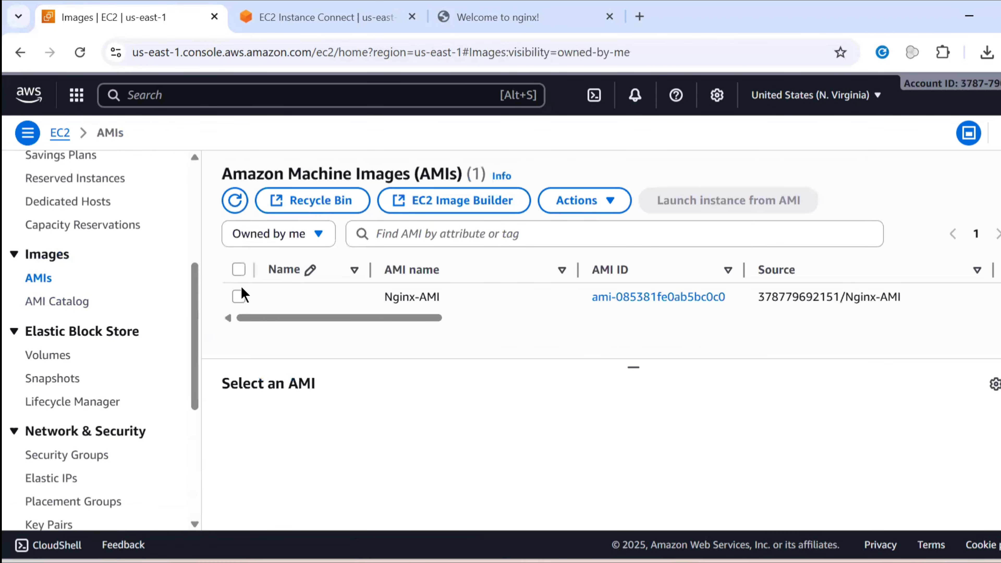
click(239, 270)
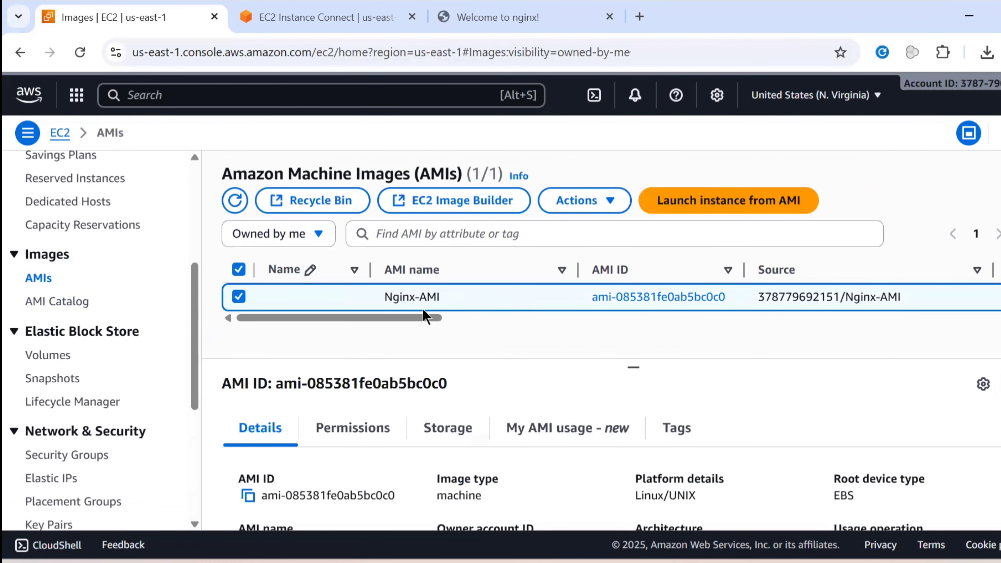
drag(423, 311, 464, 318)
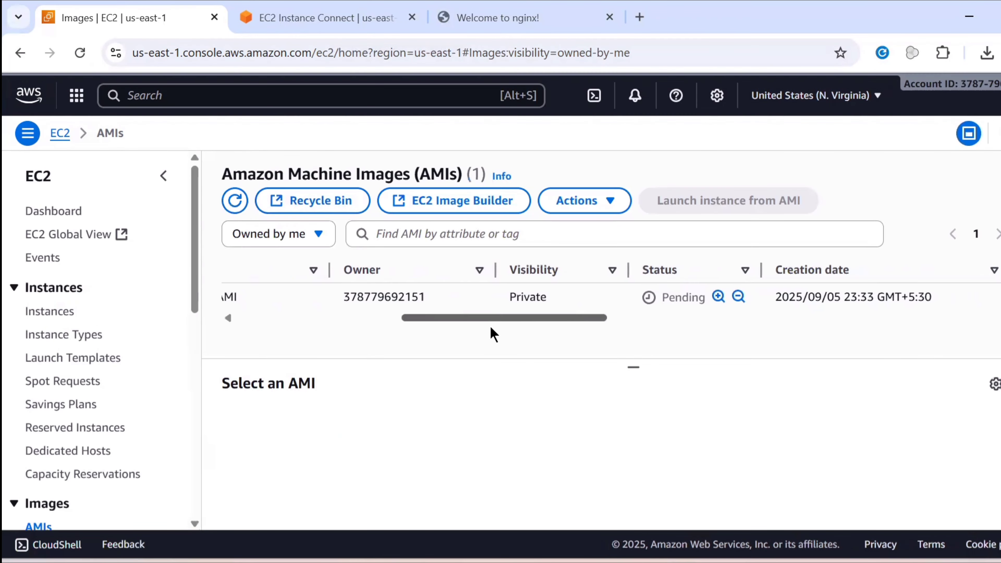
drag(484, 328, 290, 322)
Start a copy of Nginx-AMI, keeping the suggested copy name and description
click(238, 270)
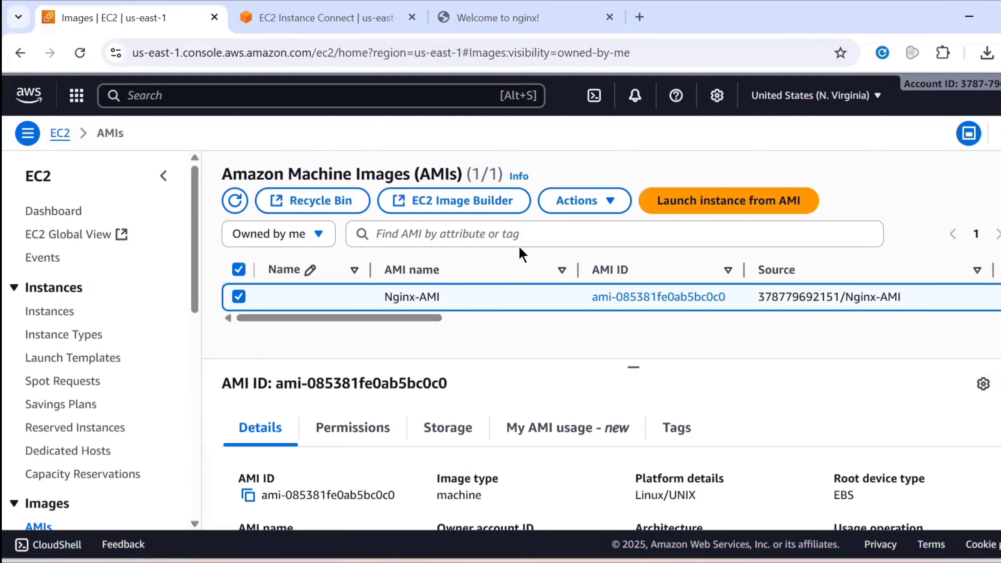
click(563, 207)
click(570, 233)
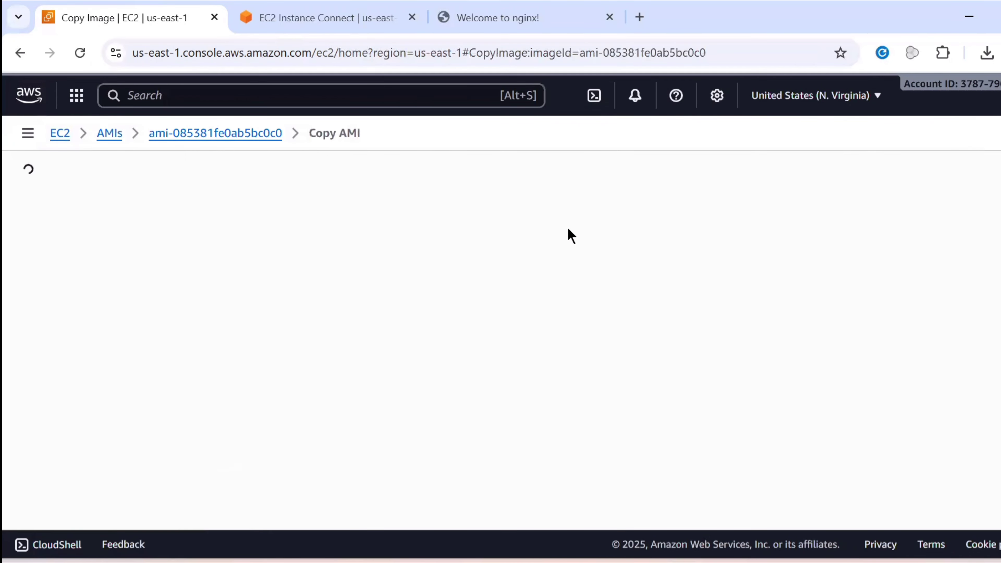
scroll(287, 345, down, 2)
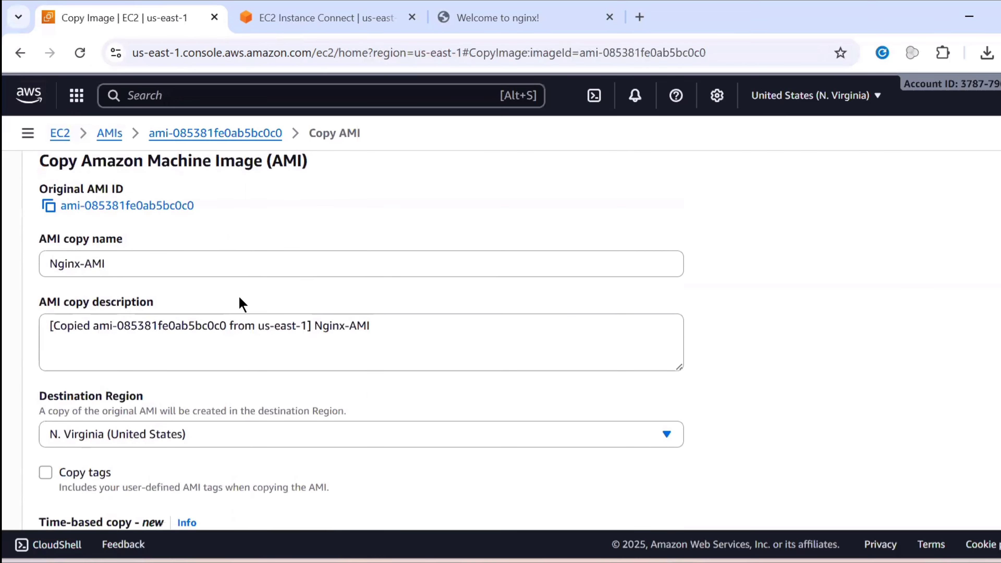
click(163, 259)
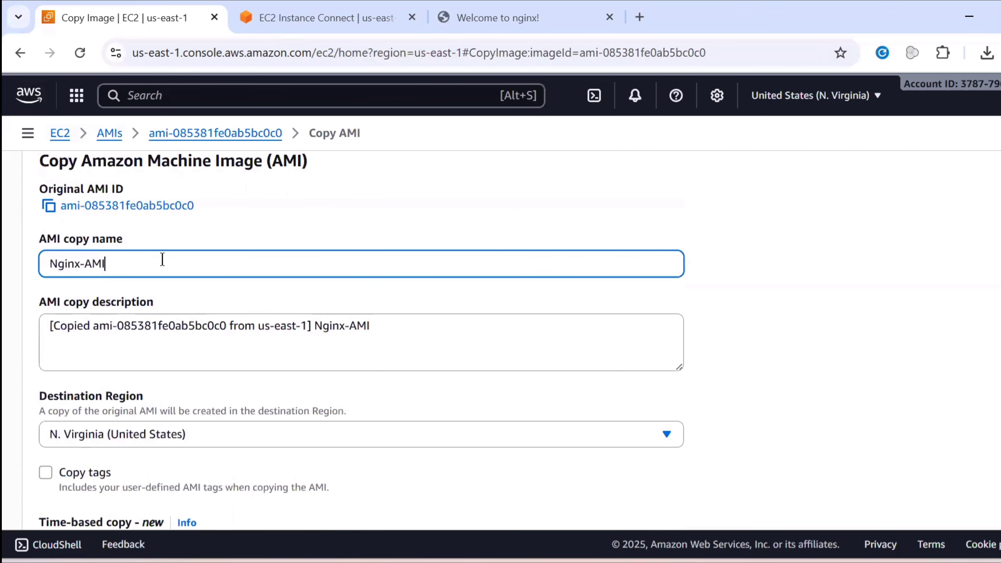
key(ctrl+shift+Left)
key(ctrl+shift+Left)
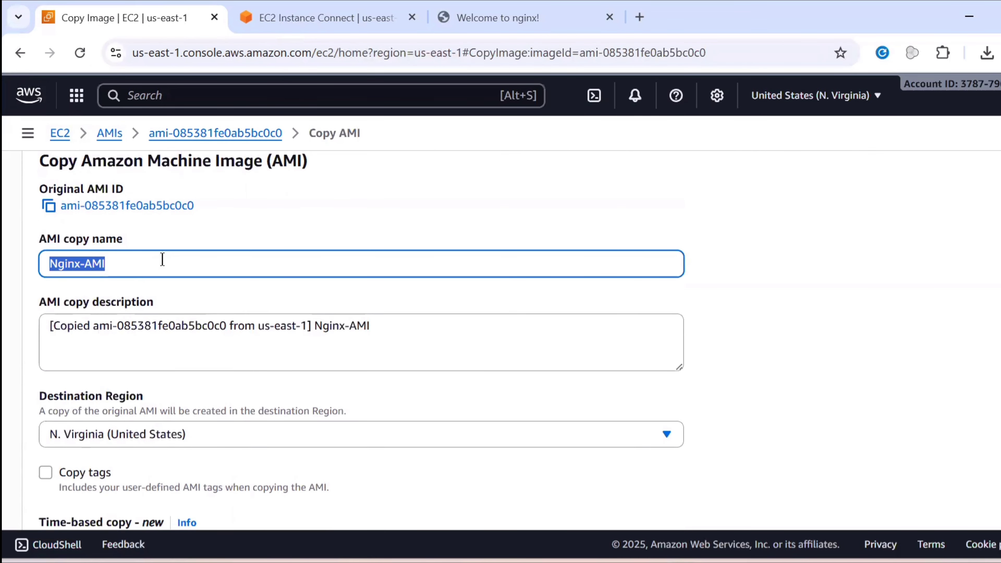
click(143, 330)
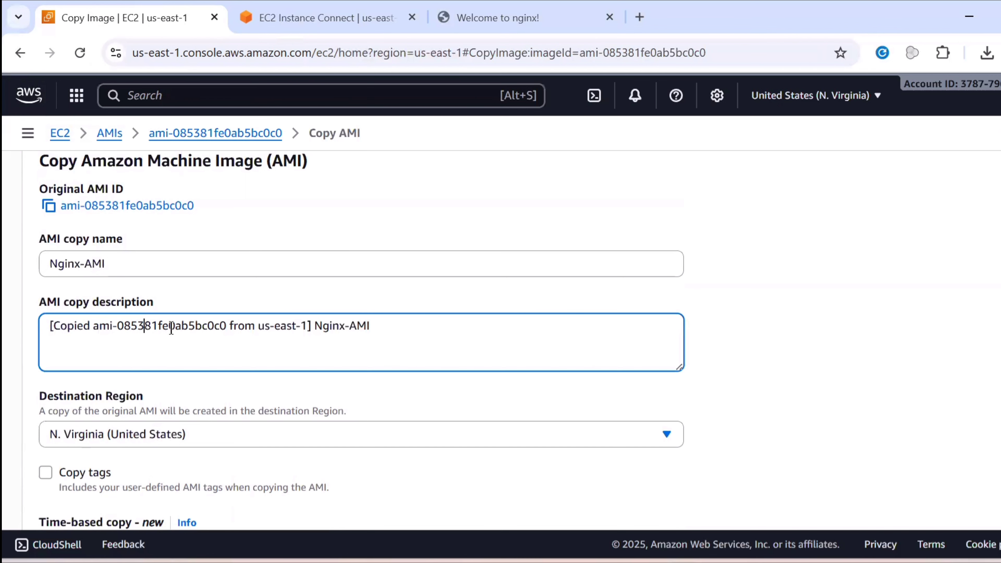
scroll(301, 321, down, 2)
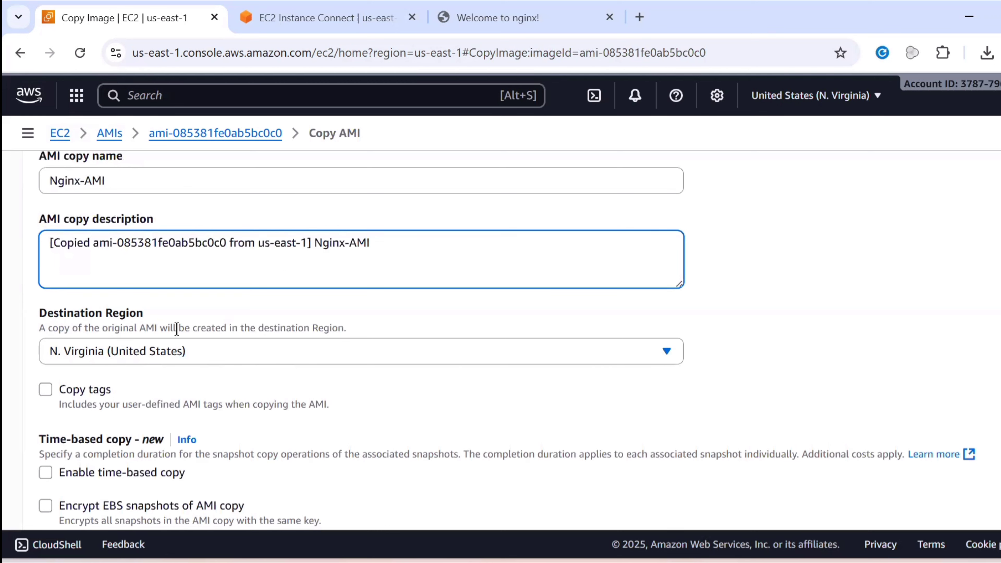
Set the AMI copy's destination region to Asia Pacific (Mumbai)
click(351, 332)
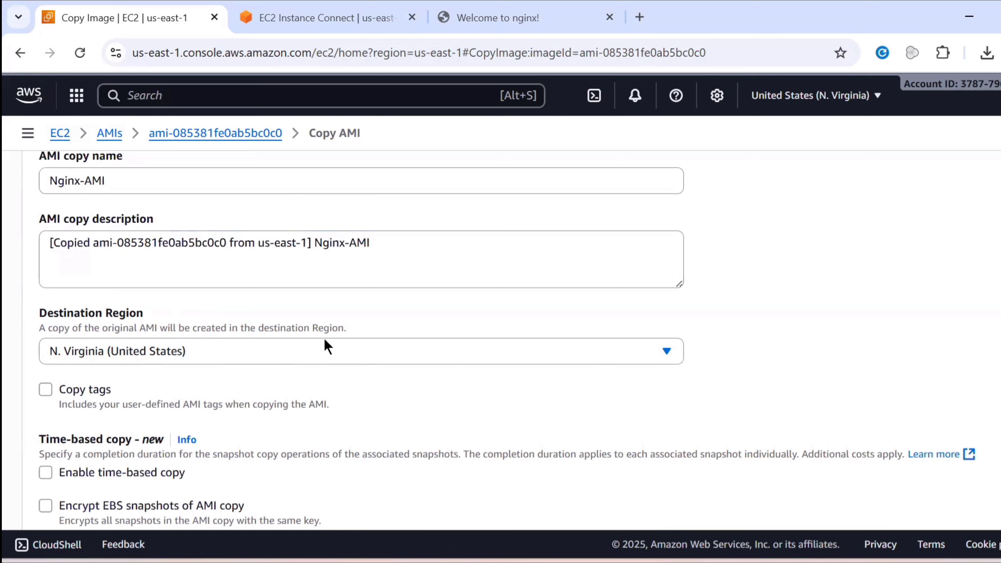
click(230, 354)
scroll(208, 242, up, 5)
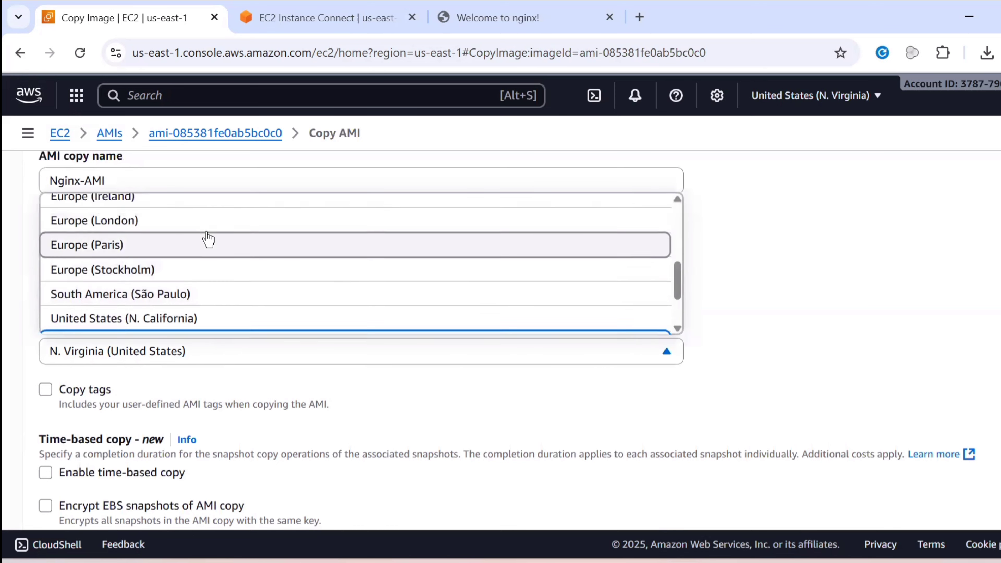
scroll(208, 239, up, 1)
scroll(207, 237, down, 6)
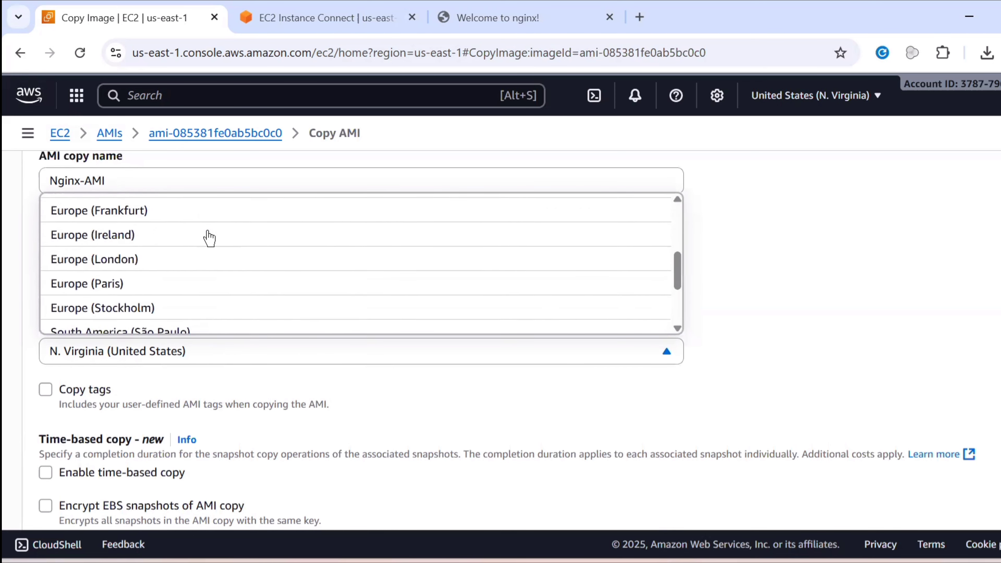
scroll(186, 296, up, 5)
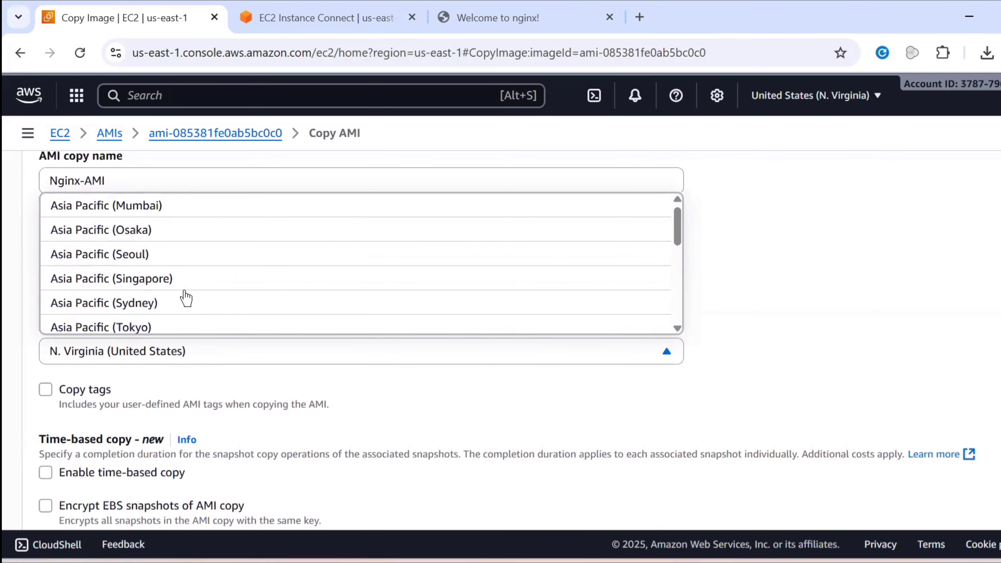
click(185, 209)
Submit the AMI copy with tag copying, time-based copy and snapshot encryption left off
scroll(183, 311, down, 2)
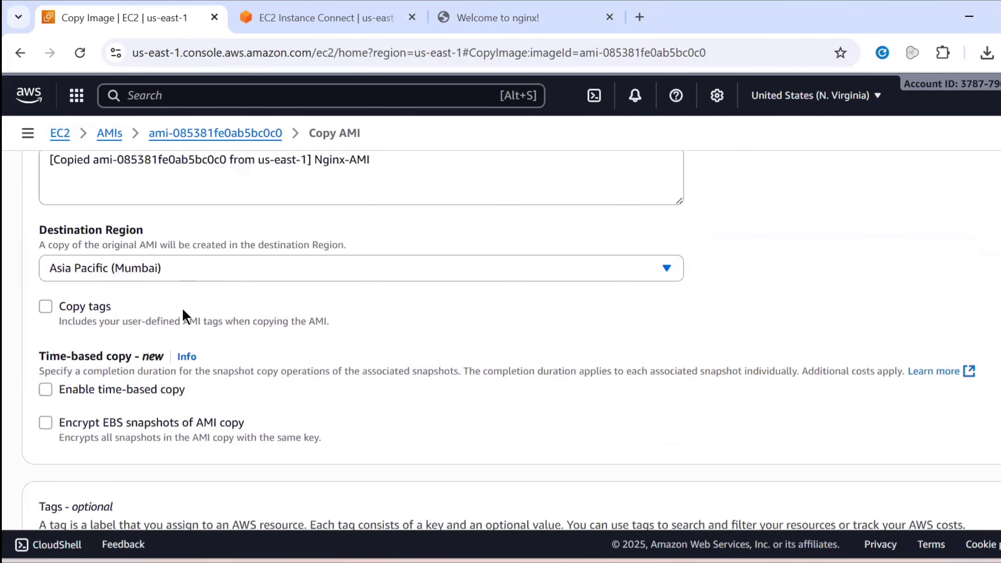
scroll(185, 315, down, 2)
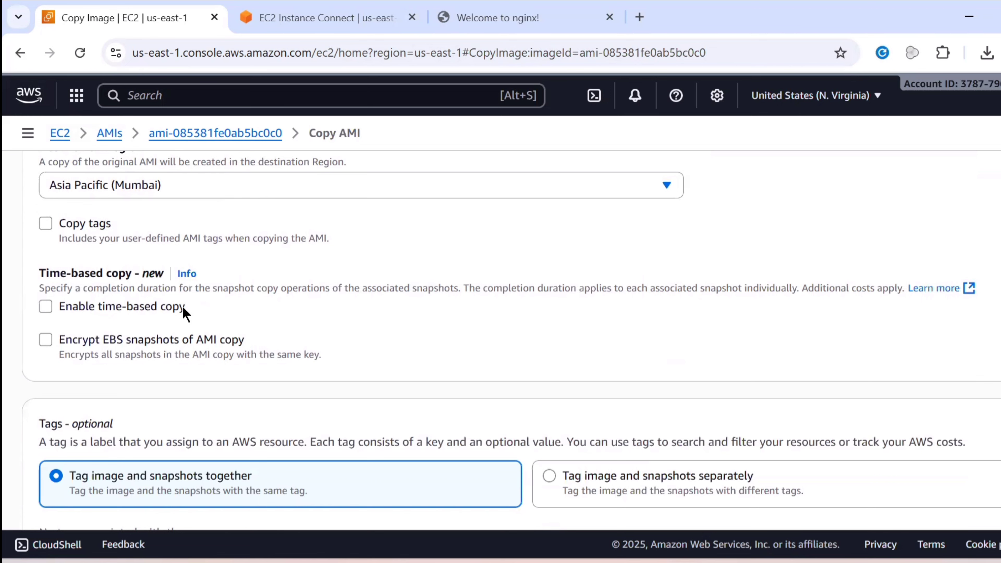
scroll(183, 309, down, 4)
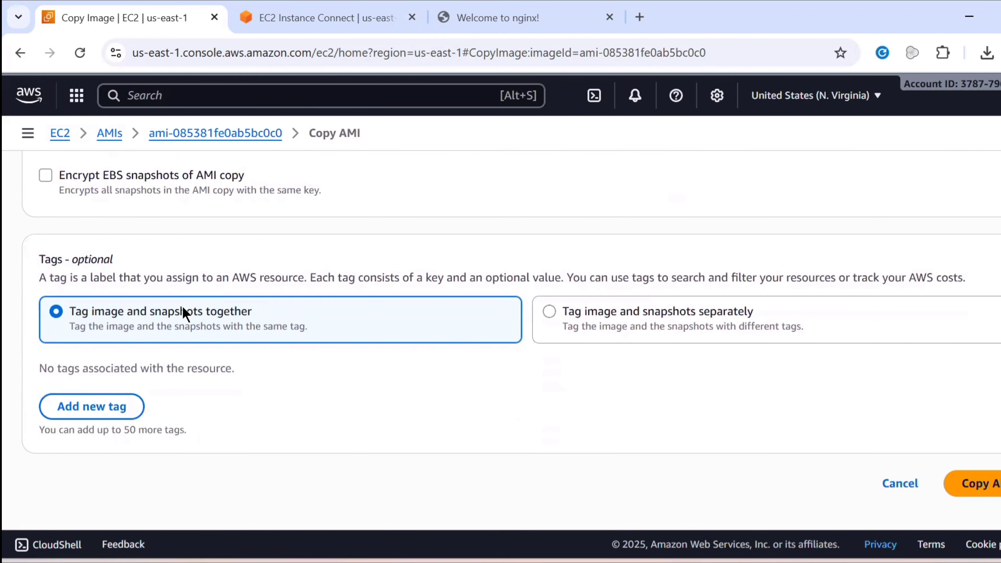
click(899, 483)
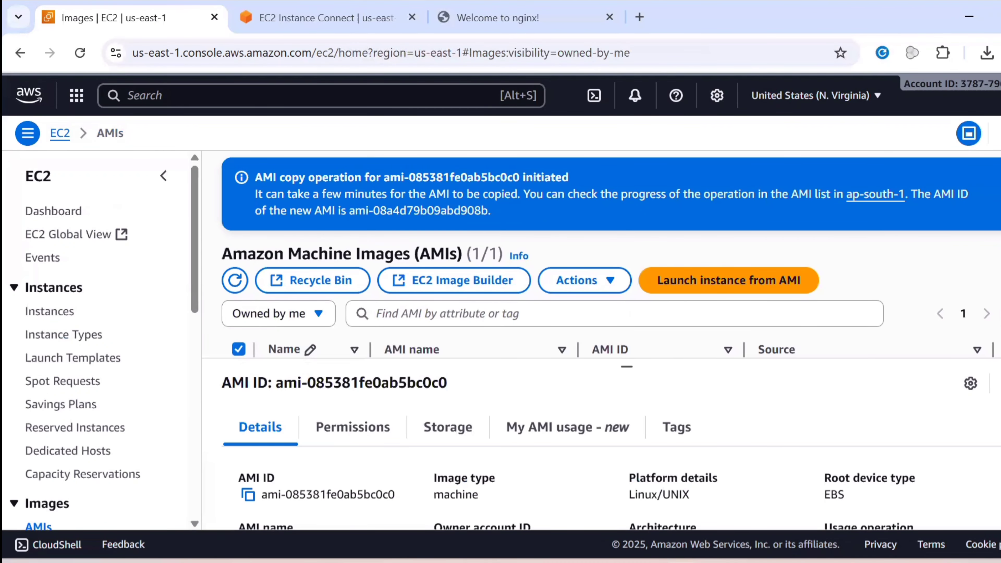
Dismiss the copy notification and check the status of the original Nginx-AMI in N. Virginia
click(999, 179)
click(717, 320)
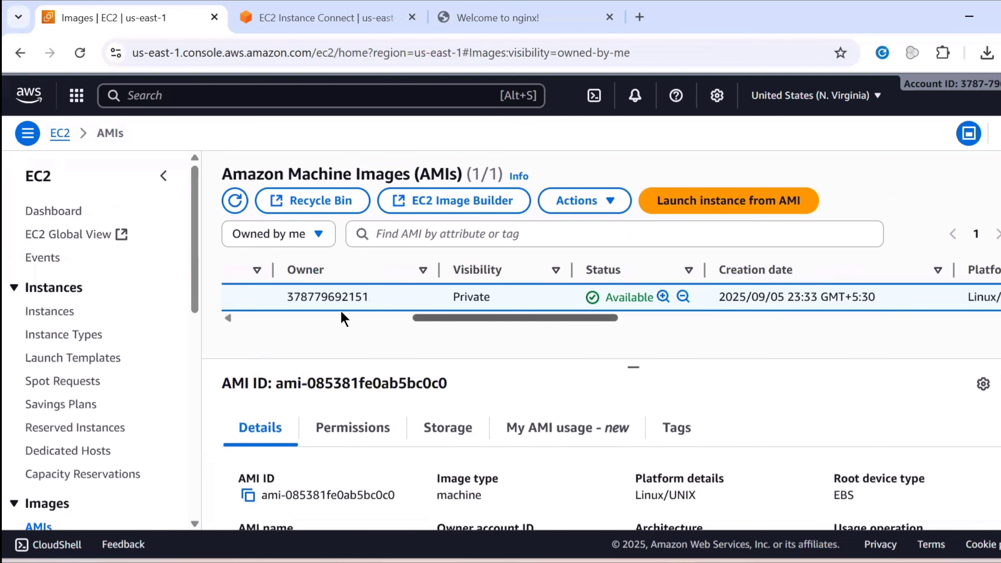
click(345, 318)
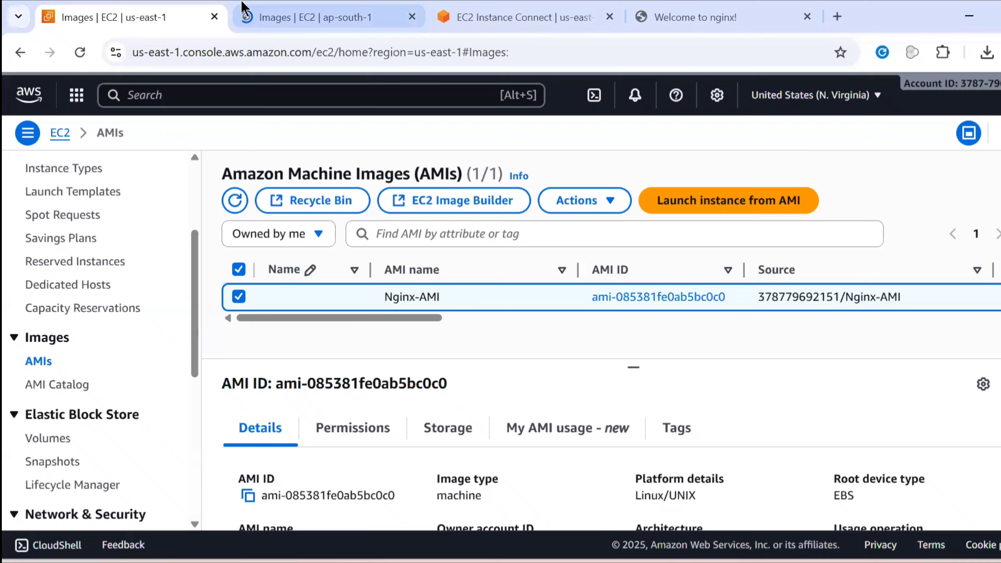
Switch to the ap-south-1 AMI list, select the copied Nginx-AMI and check its status, refreshing the list
click(243, 8)
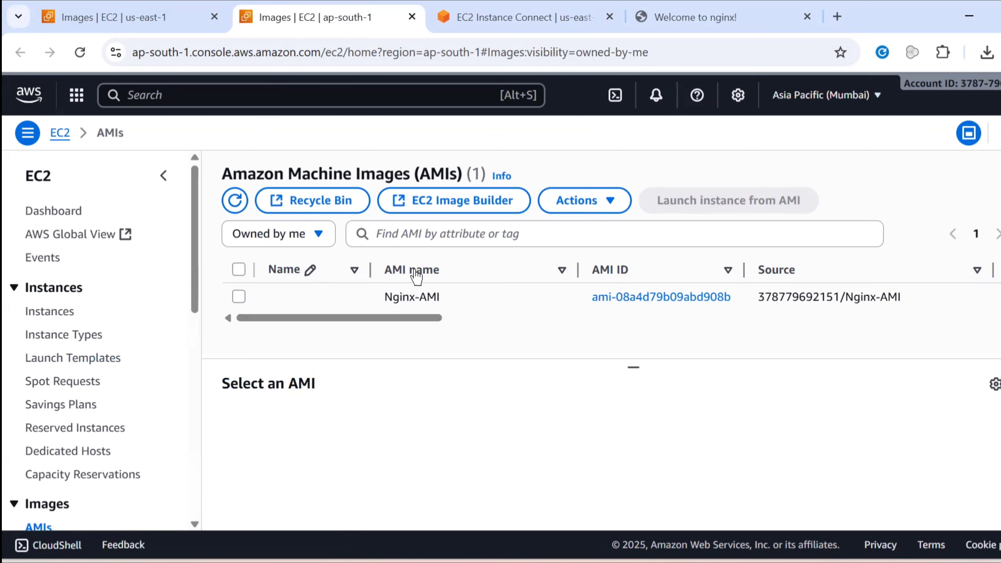
click(238, 270)
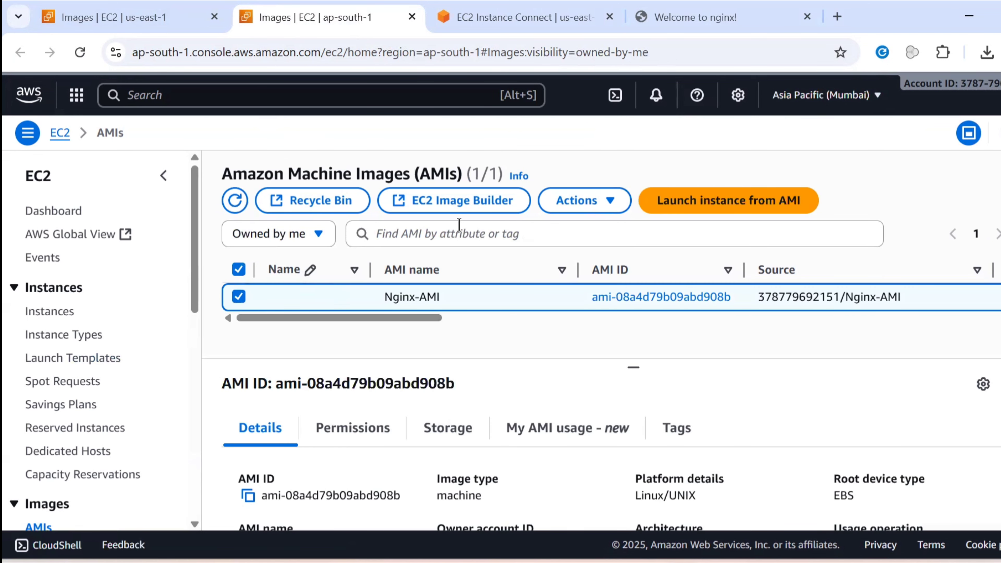
click(608, 202)
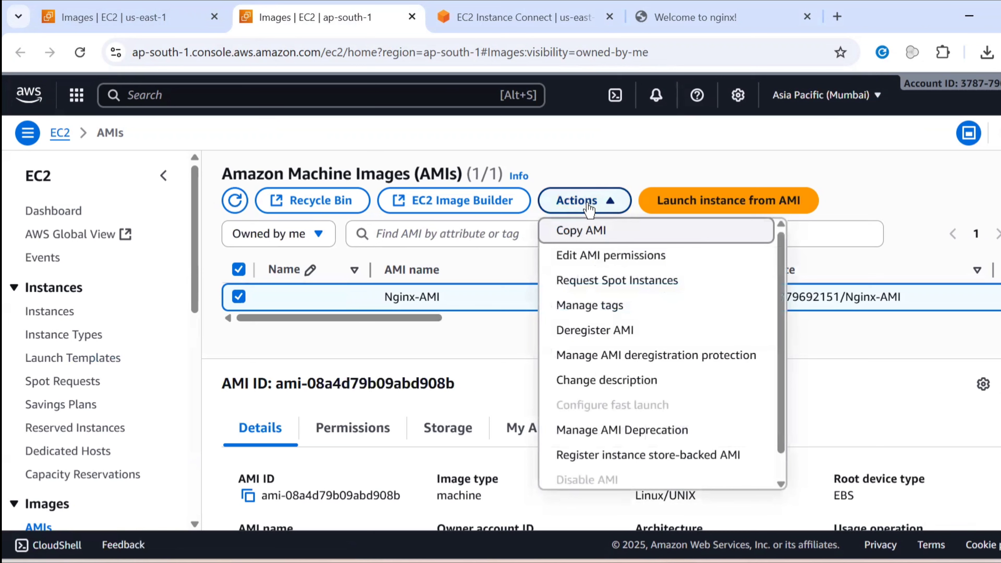
click(474, 356)
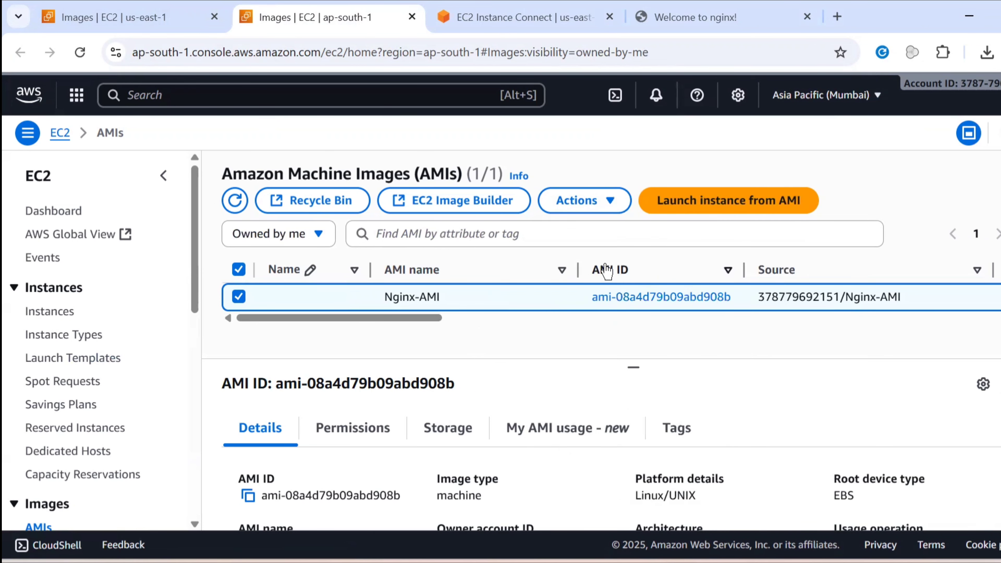
click(618, 318)
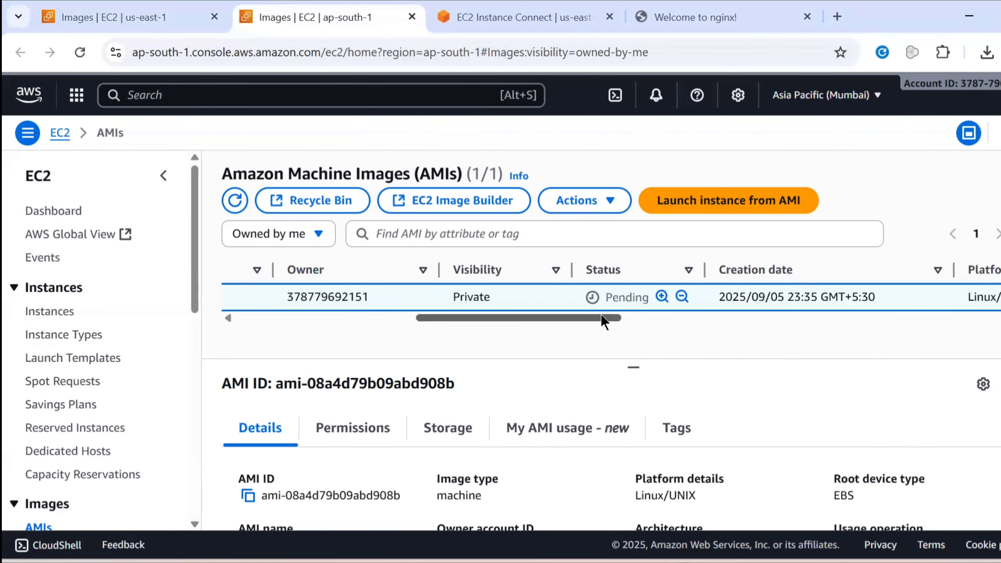
click(402, 319)
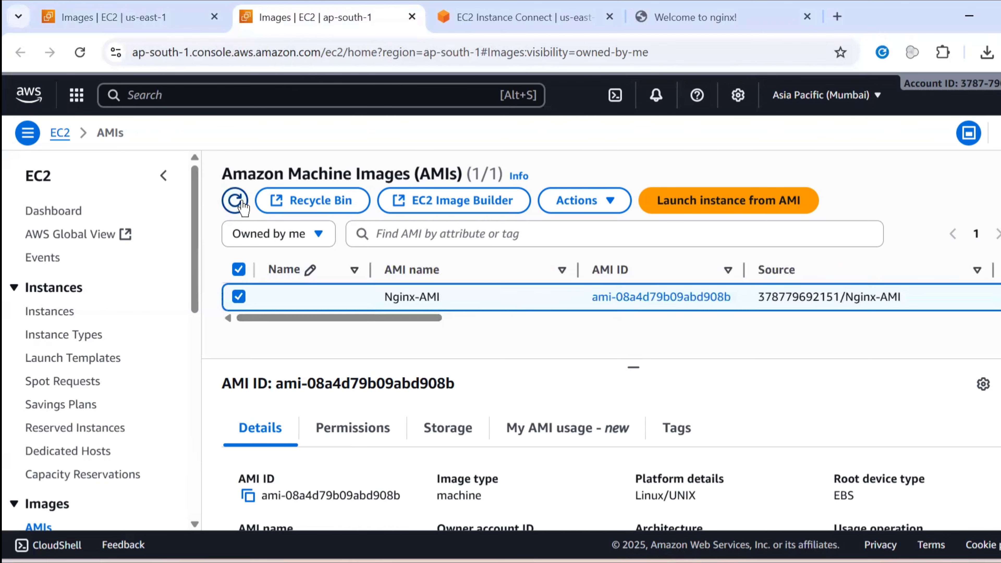
click(236, 201)
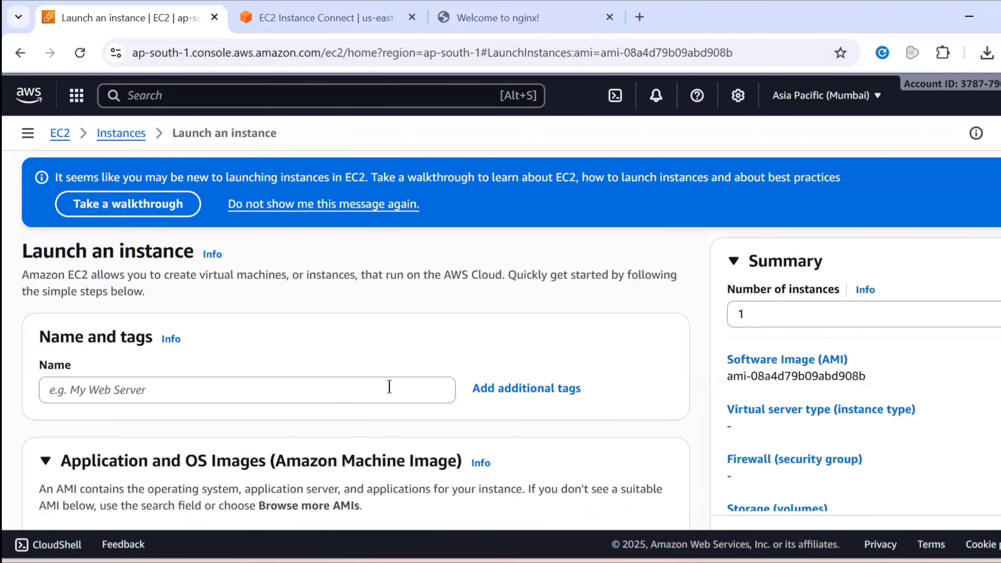
Name the new Mumbai instance nginx-target-server
click(390, 386)
text(ngi)
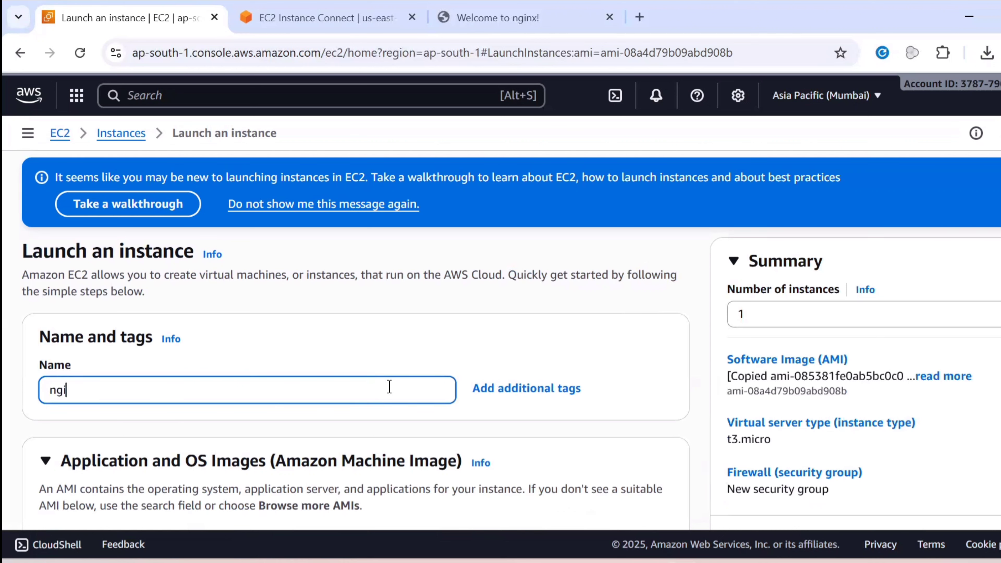
text(nx)
text(-ya)
text(targe)
text(t-server)
scroll(453, 375, down, 1)
scroll(455, 374, down, 5)
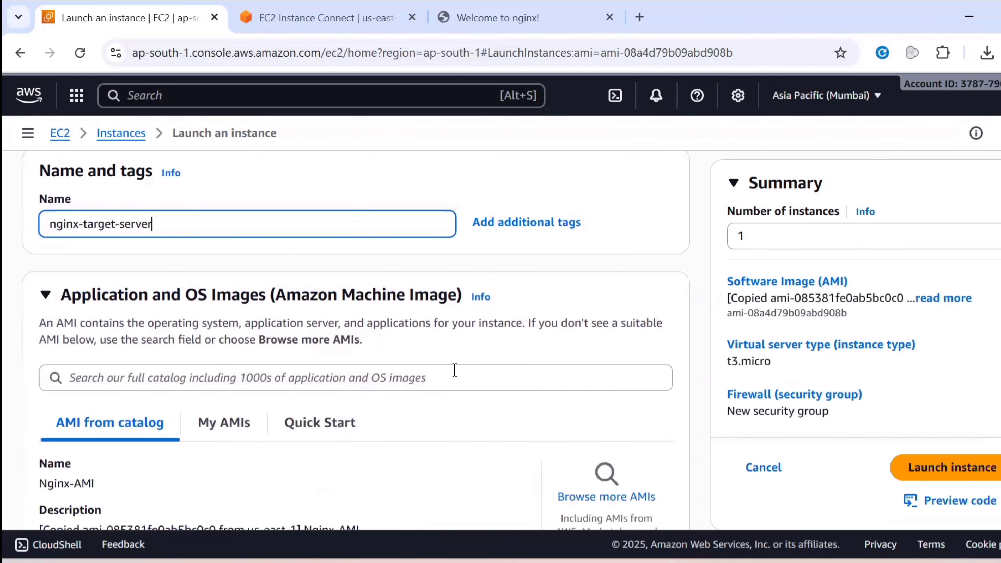
Review the image's catalog details and use the self-owned Nginx-AMI as the new instance's machine image
click(251, 353)
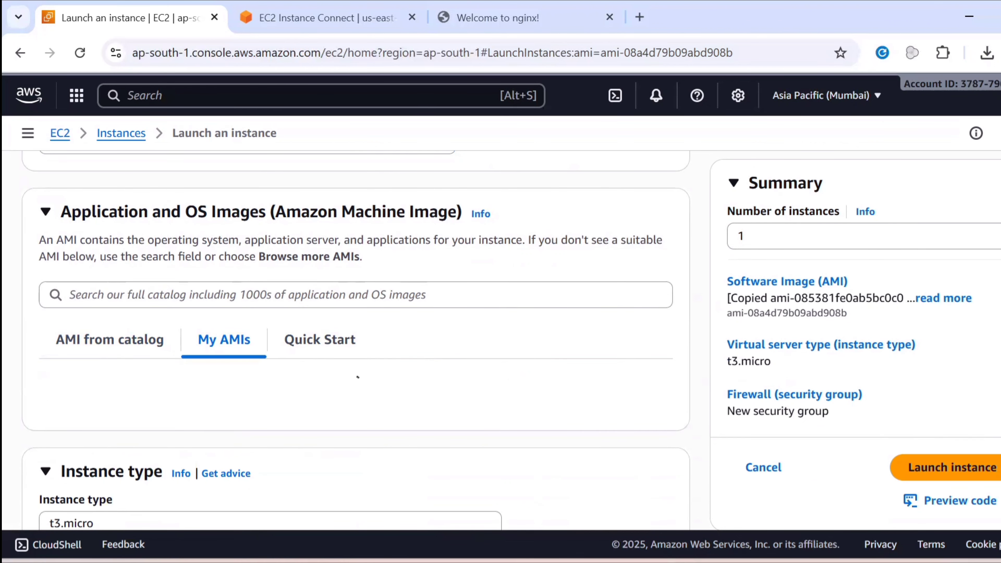
scroll(267, 238, down, 3)
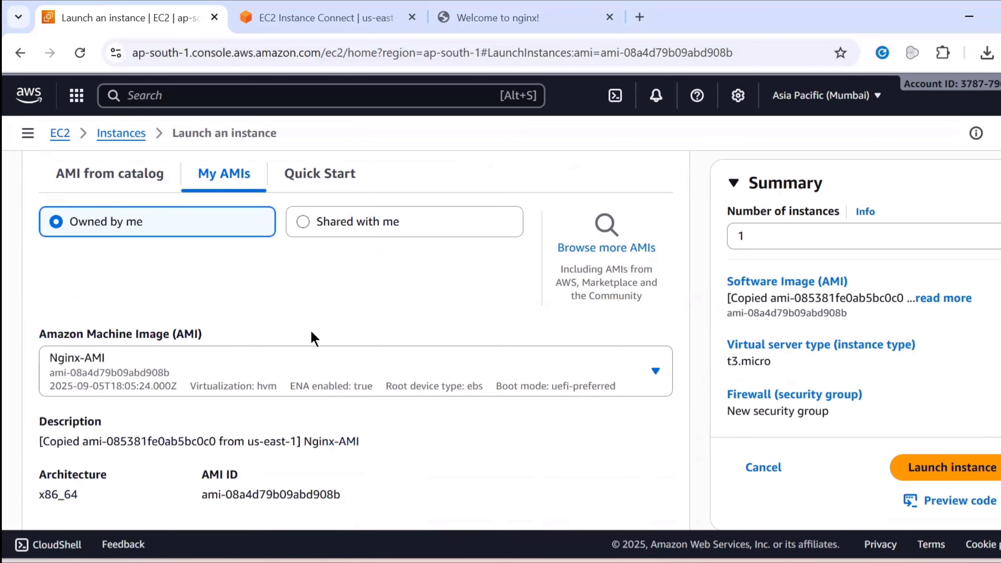
click(130, 188)
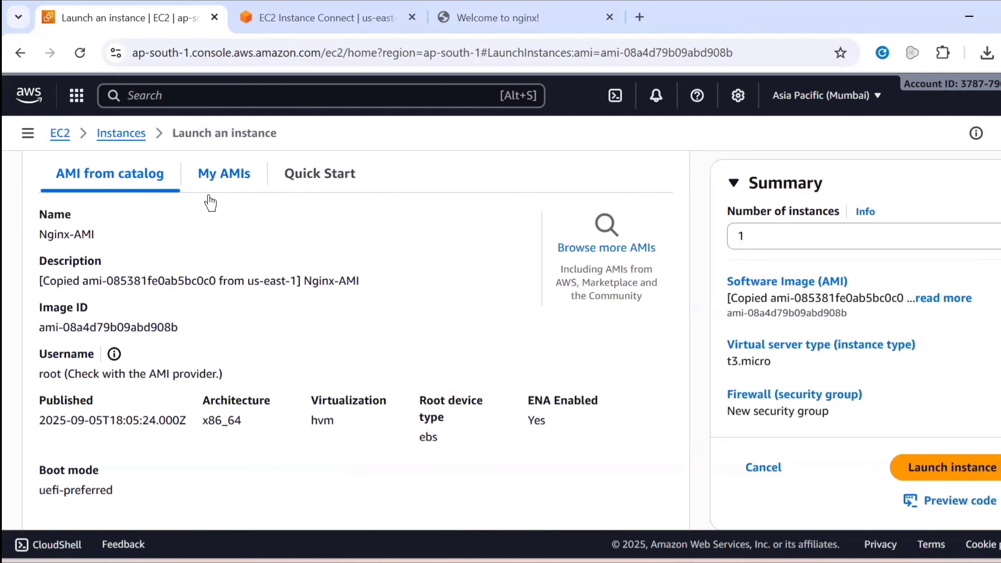
click(215, 175)
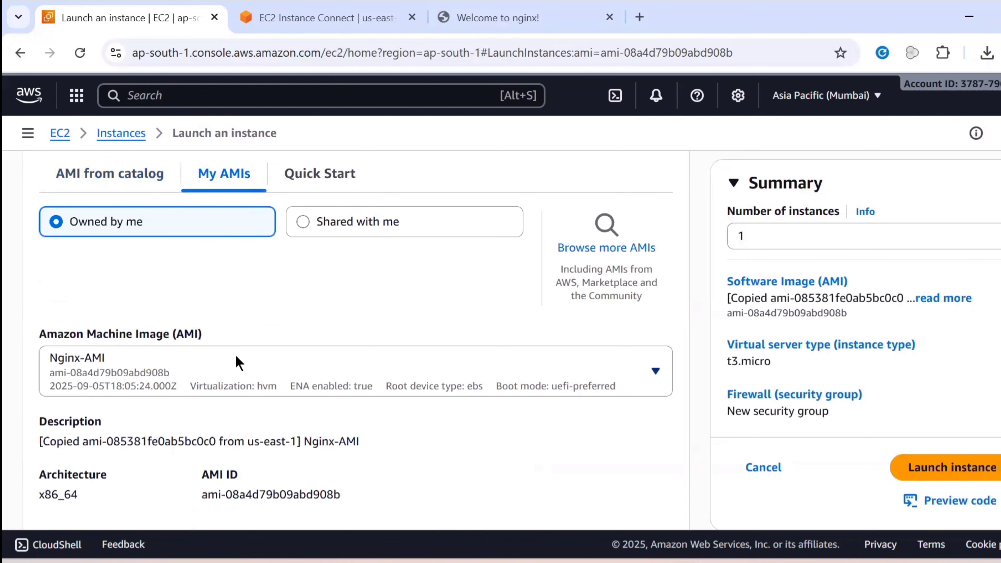
scroll(236, 371, down, 2)
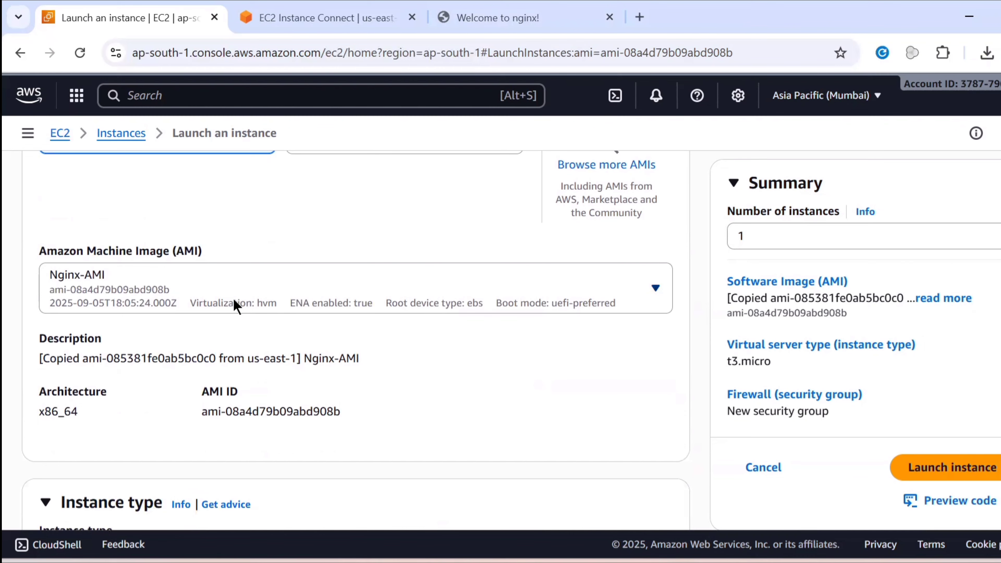
Set the instance type to t2.micro
scroll(235, 308, down, 6)
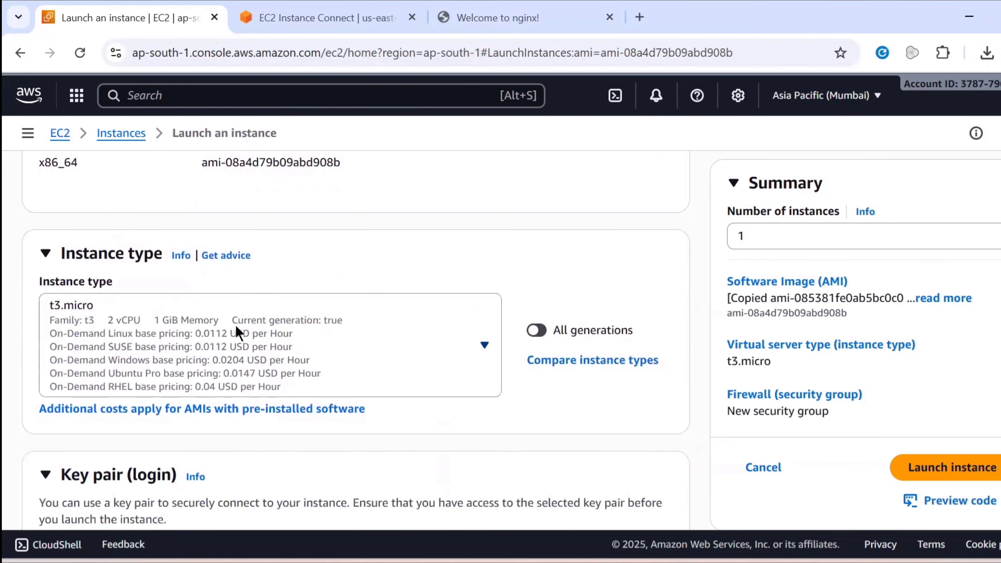
click(237, 331)
scroll(223, 271, down, 2)
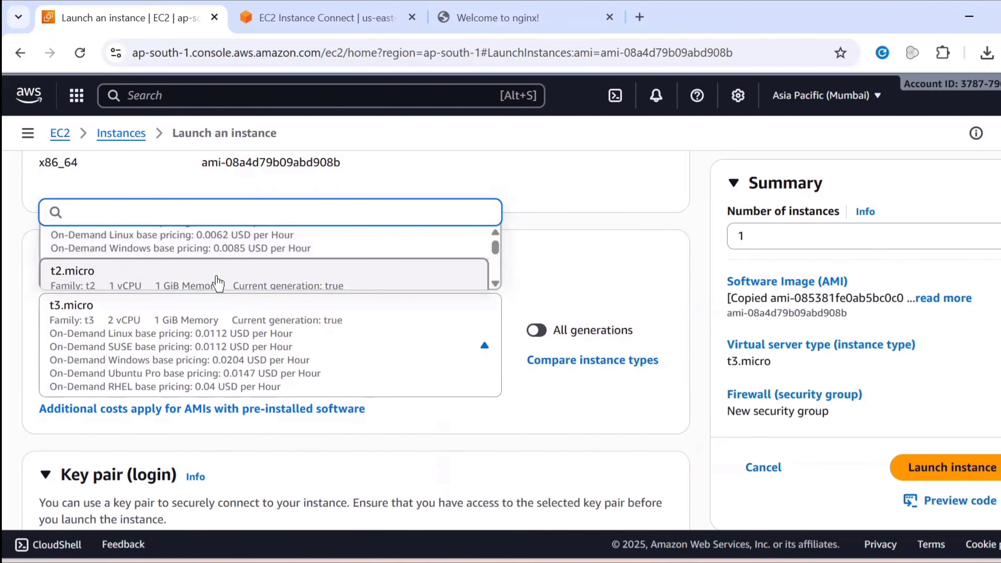
click(217, 280)
Choose the existing customkey2 key pair for logging in to the new instance
scroll(215, 276, down, 6)
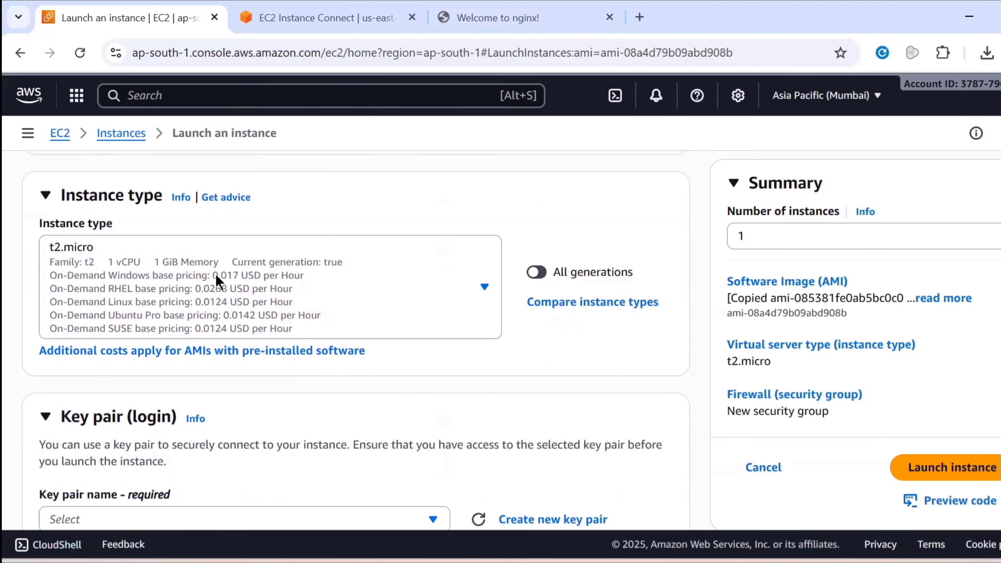
click(213, 327)
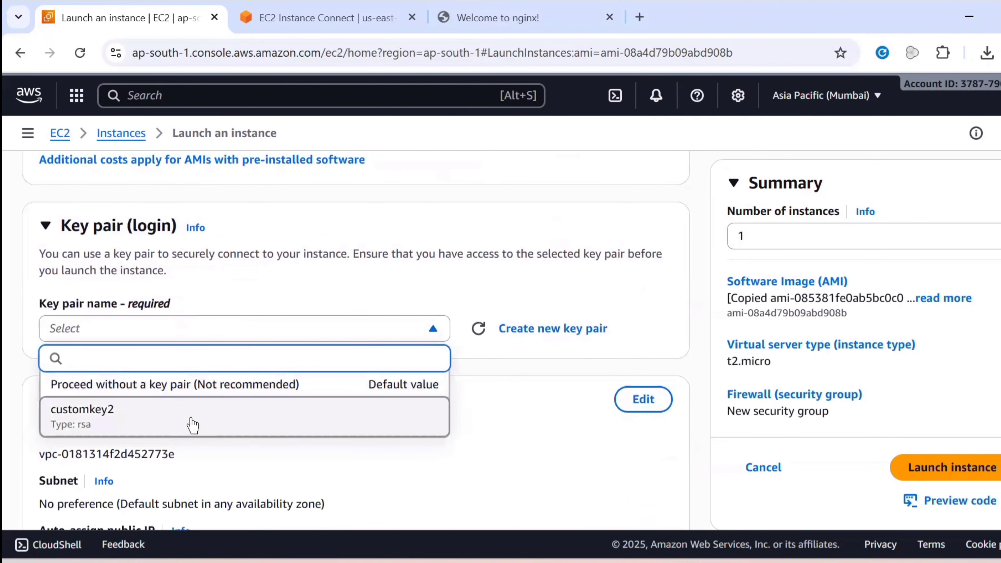
click(185, 419)
Assign the existing default security group to the new instance instead of creating one
scroll(185, 416, down, 6)
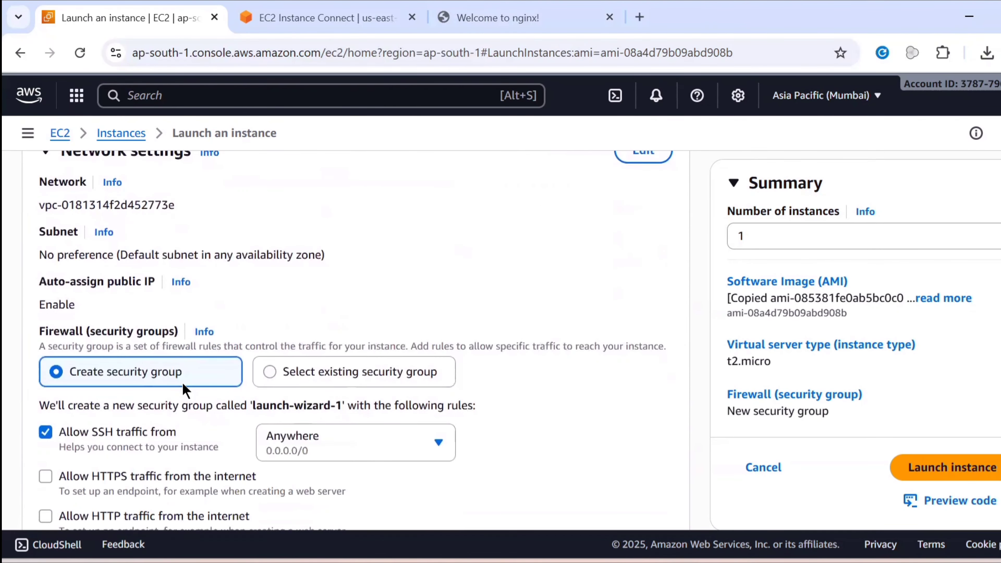
click(266, 363)
scroll(266, 372, down, 3)
click(244, 272)
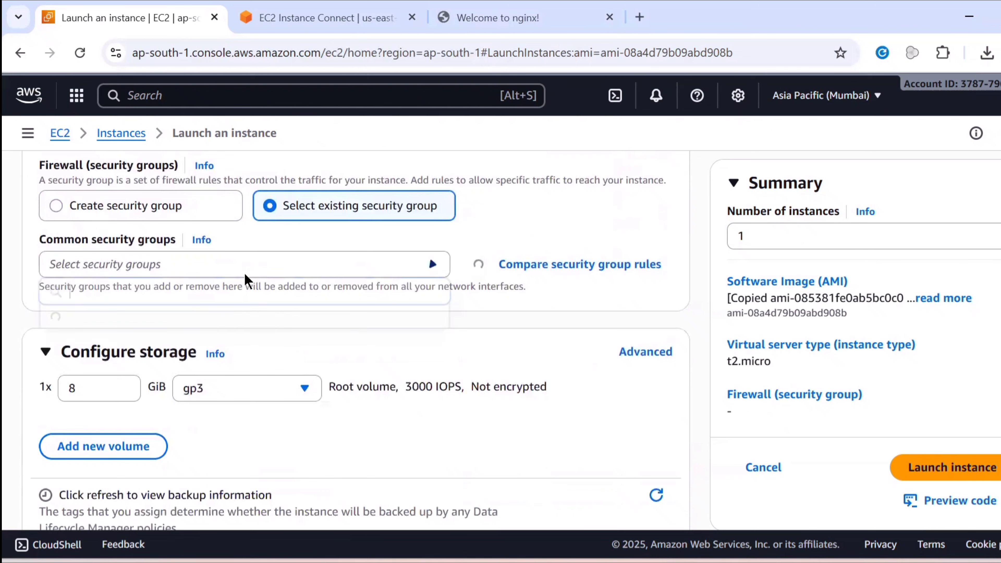
click(216, 333)
Review the security group and storage settings and launch the instance
scroll(214, 331, down, 3)
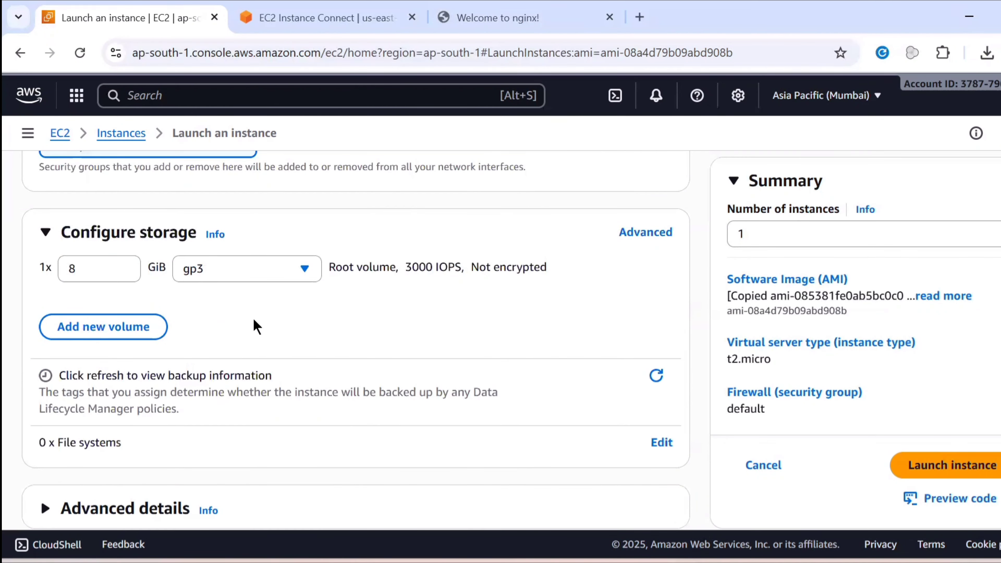
scroll(388, 317, up, 2)
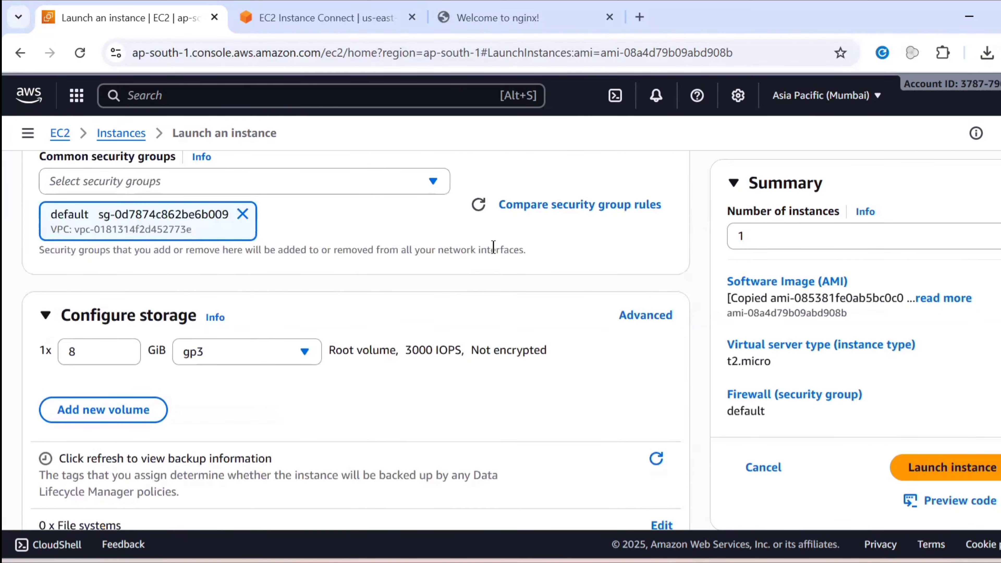
scroll(508, 315, down, 3)
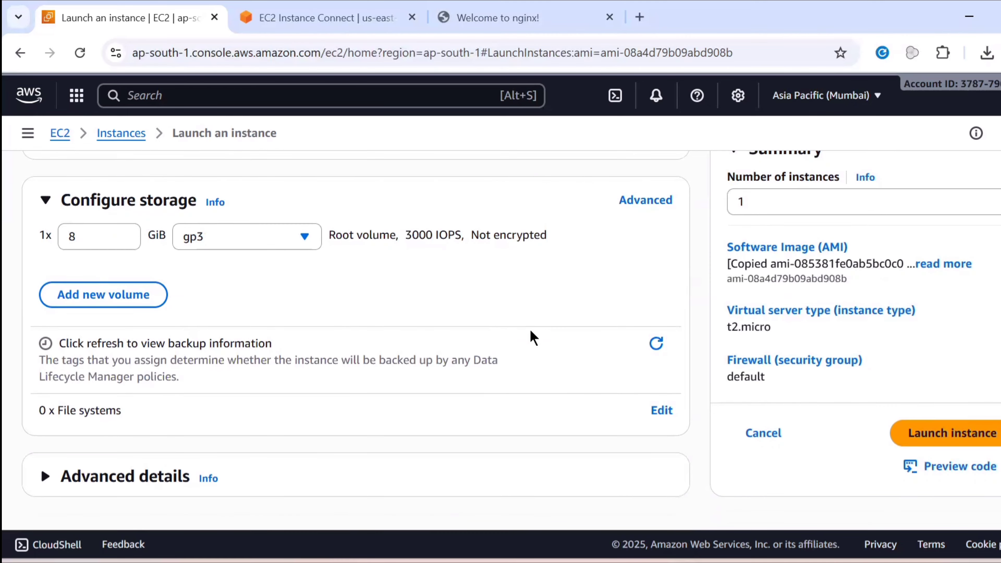
click(935, 442)
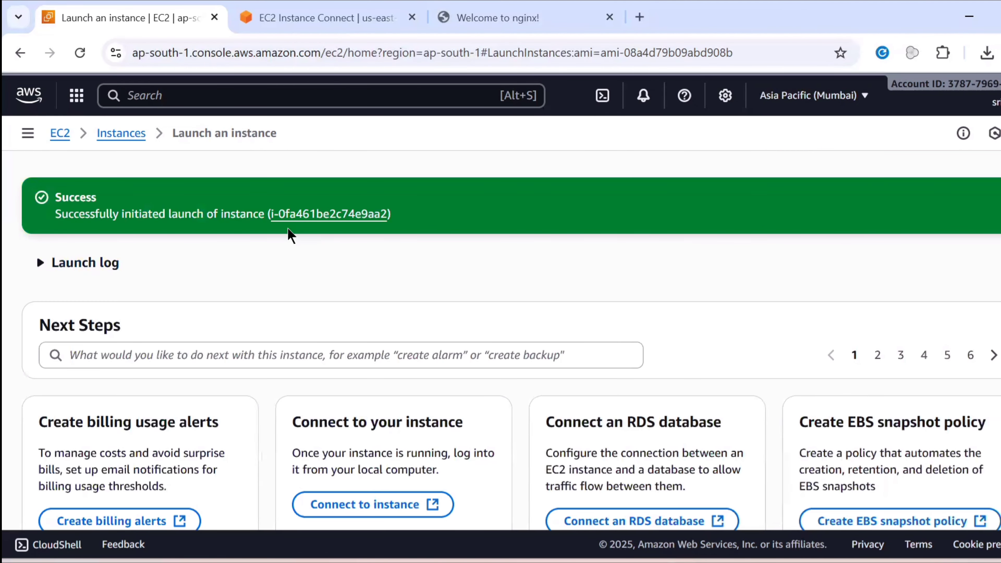
Open the details of the newly launched instance from the launch success page
click(294, 228)
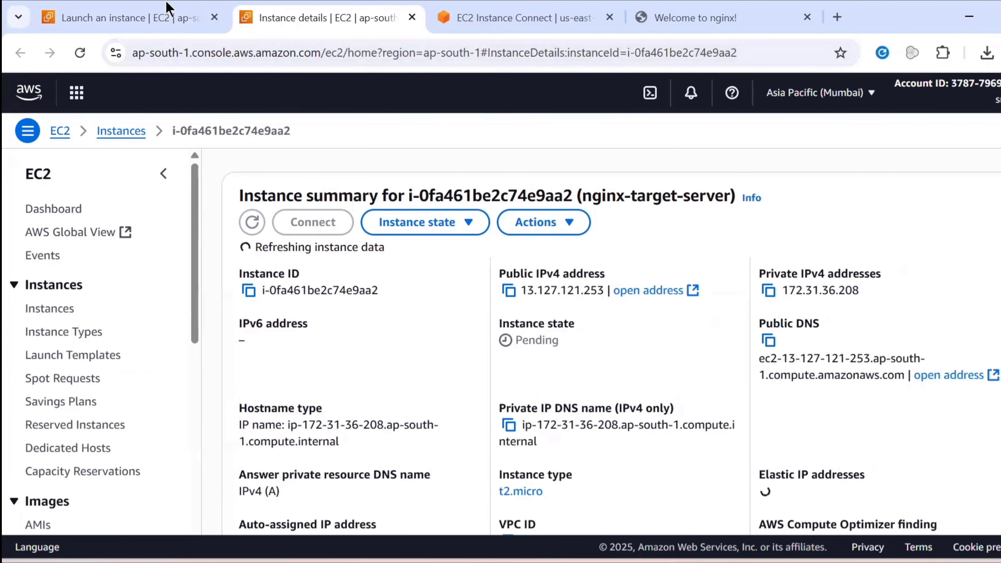
click(116, 12)
click(317, 11)
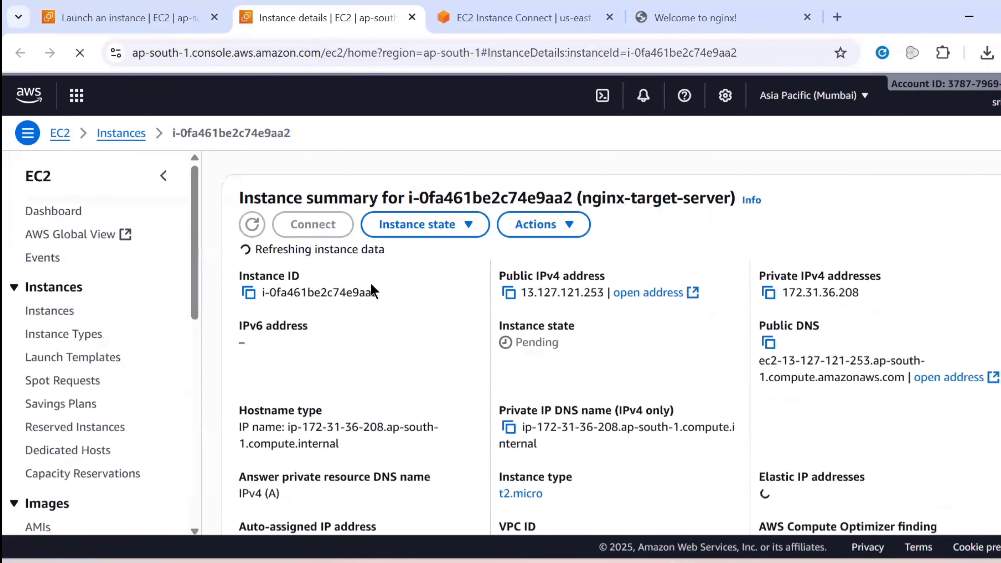
Open the Mumbai AMI list and check the status of Nginx-AMI
scroll(130, 398, down, 5)
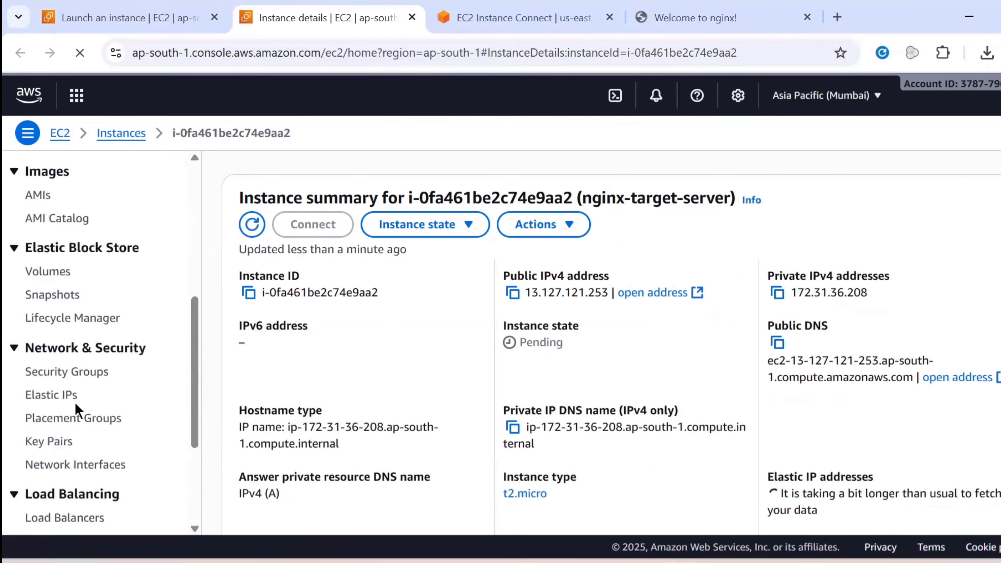
scroll(75, 406, down, 4)
scroll(71, 394, up, 6)
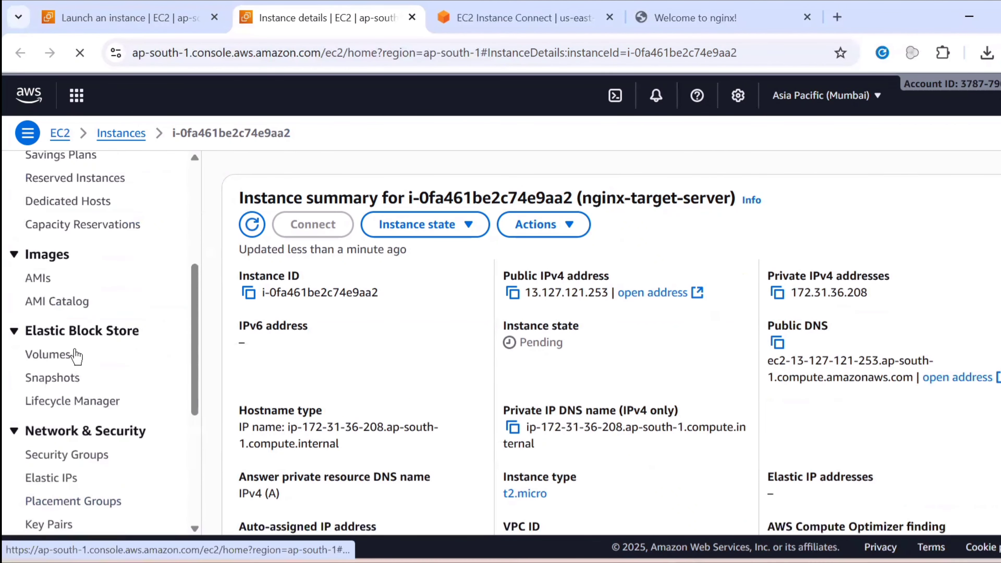
click(39, 279)
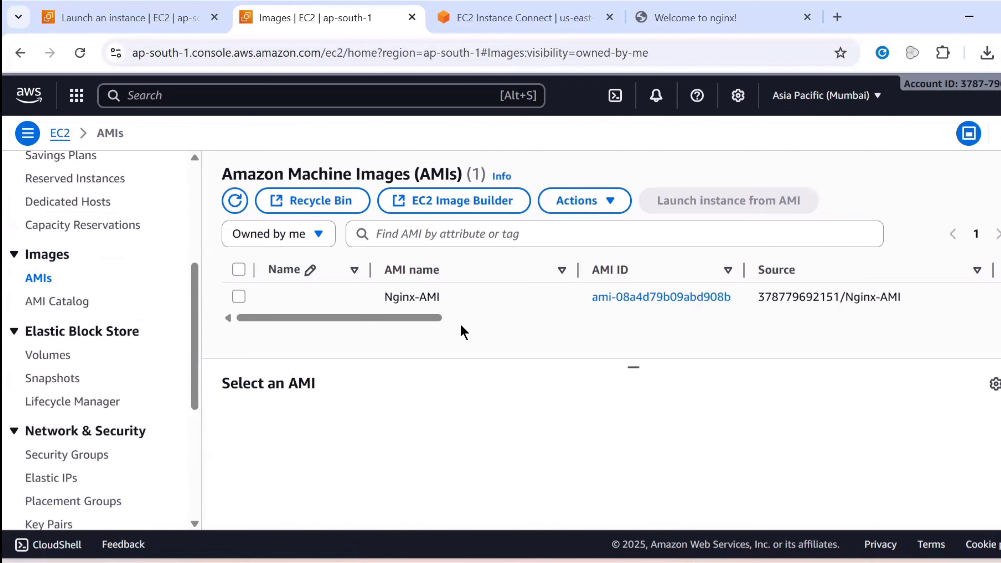
scroll(536, 320, right, 5)
Open the Mumbai instances list and select nginx-target-server to check its state
click(505, 16)
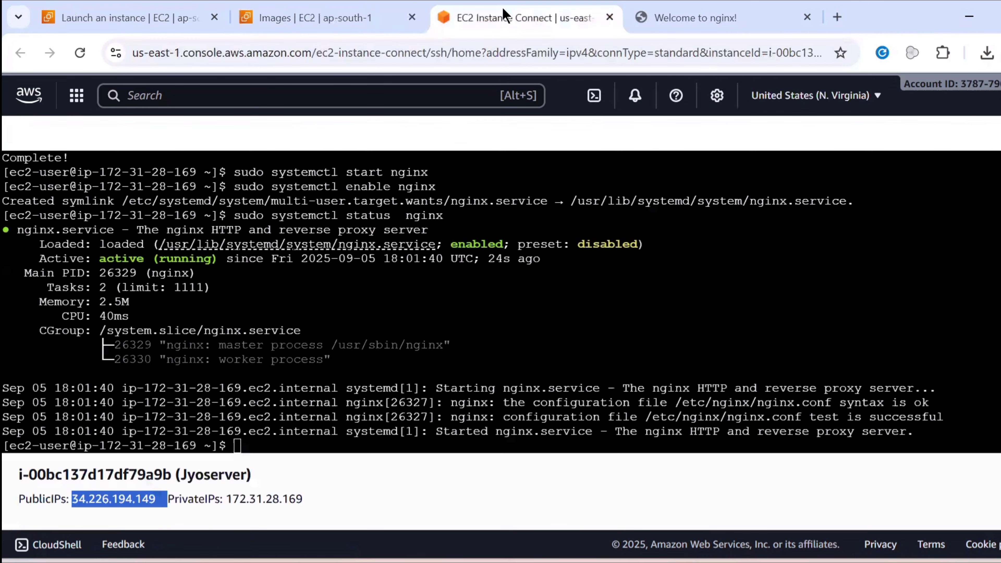
click(291, 16)
click(189, 17)
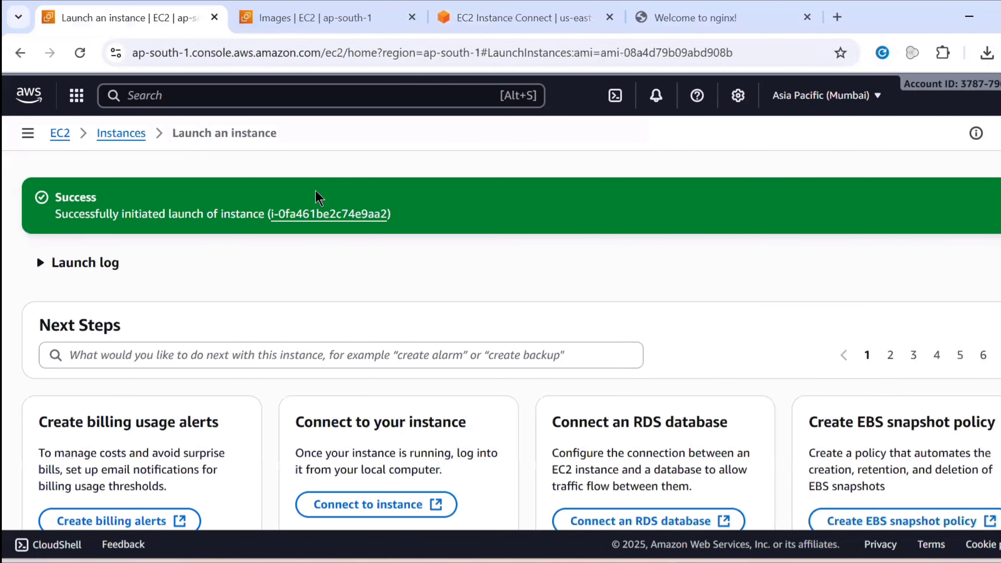
click(291, 5)
scroll(78, 300, up, 6)
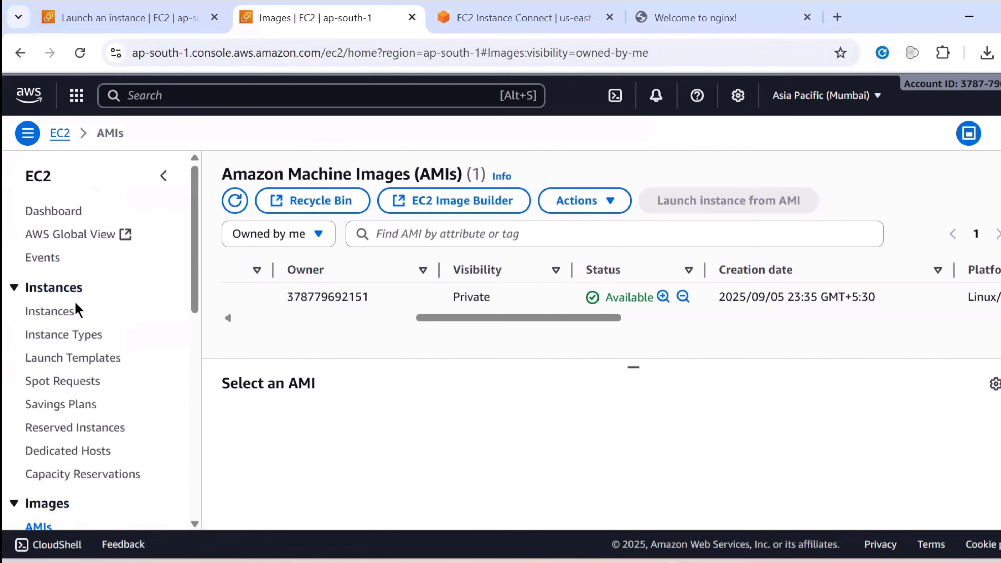
click(68, 314)
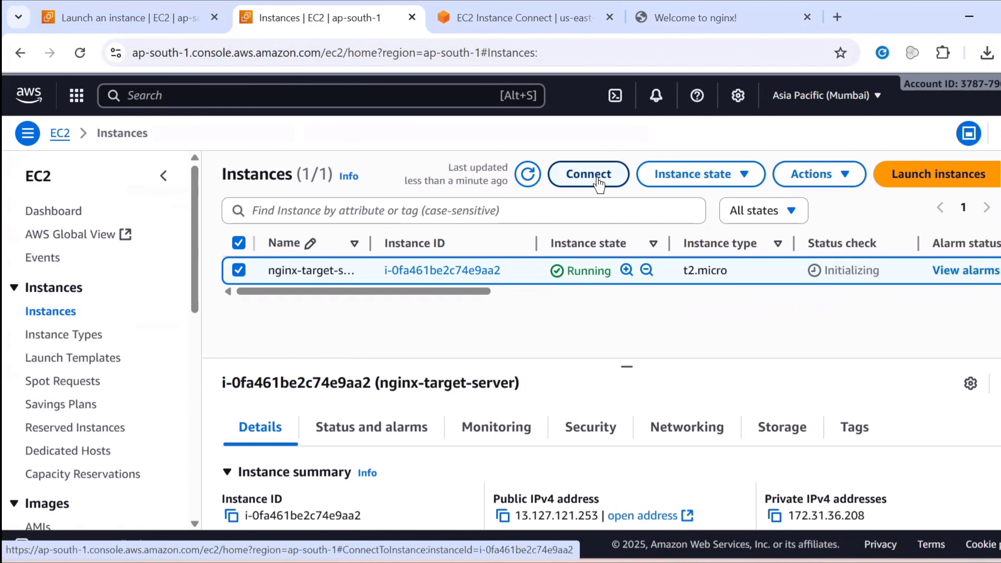
click(185, 12)
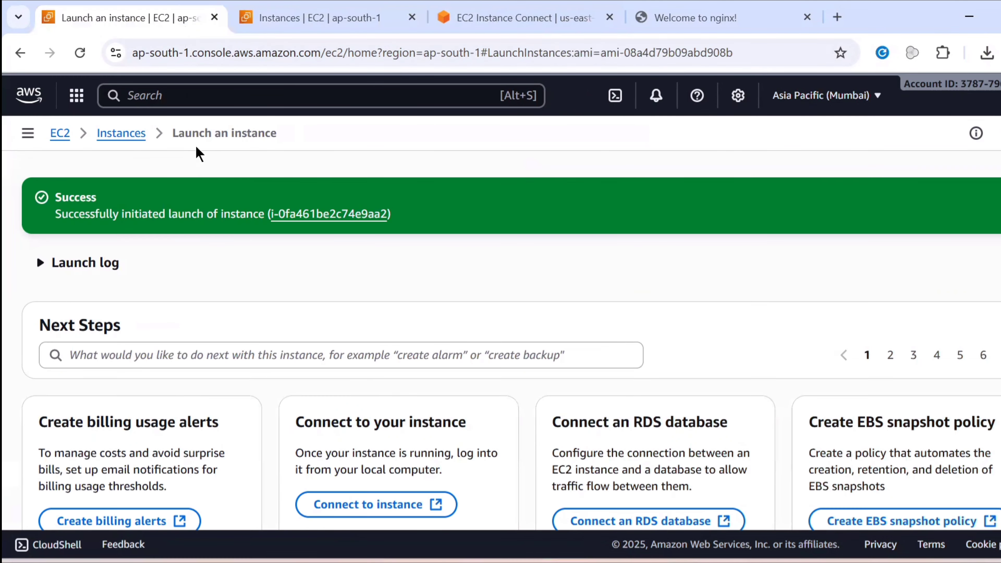
click(319, 17)
click(524, 18)
click(319, 17)
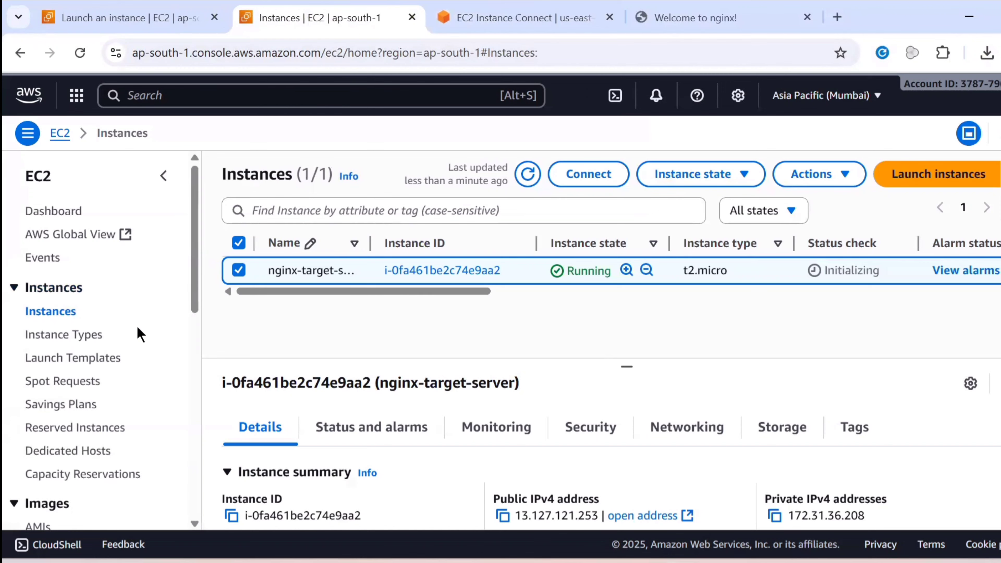
Open the default security group in the Mumbai region and start editing its inbound rules
scroll(140, 335, down, 6)
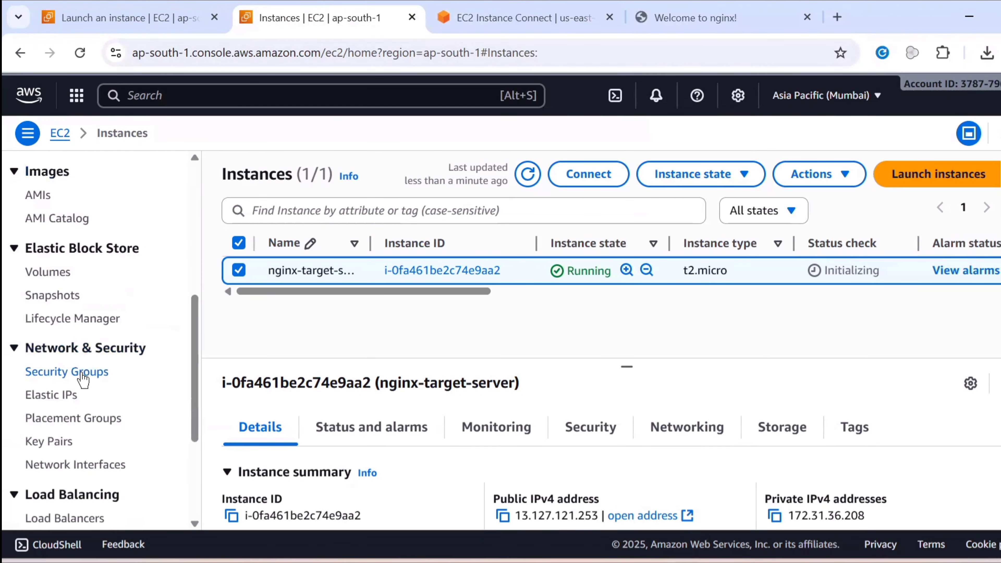
click(82, 375)
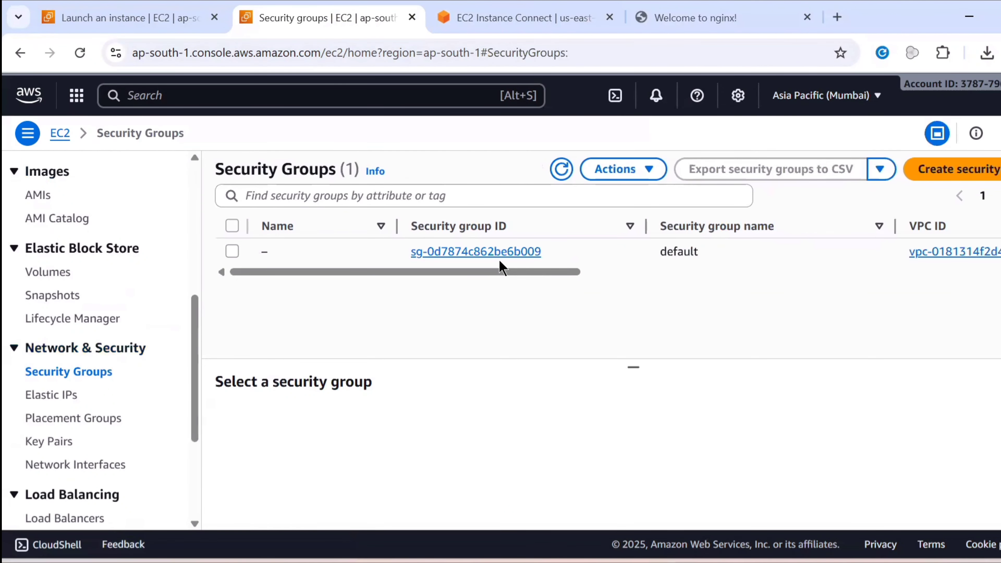
click(511, 255)
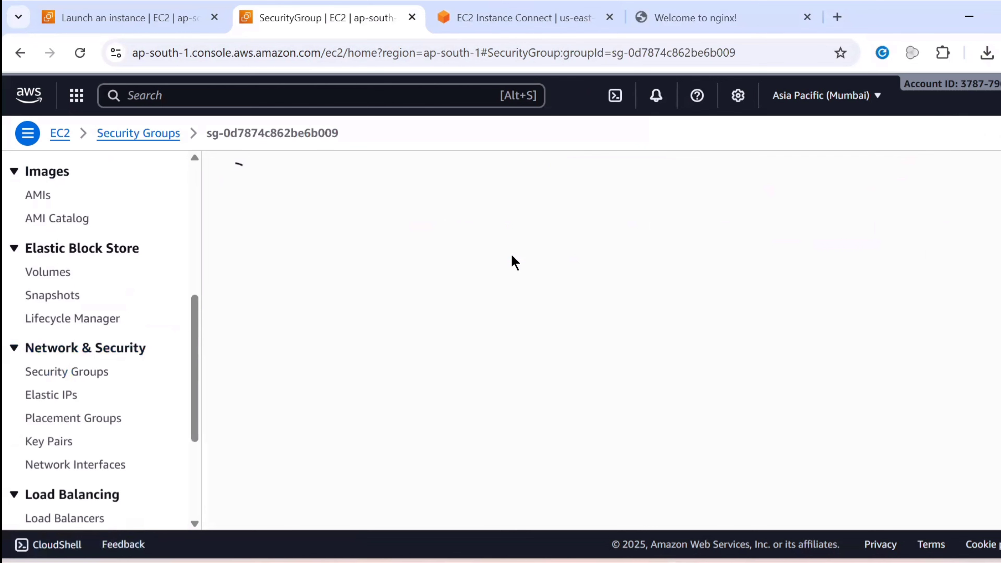
scroll(717, 439, down, 2)
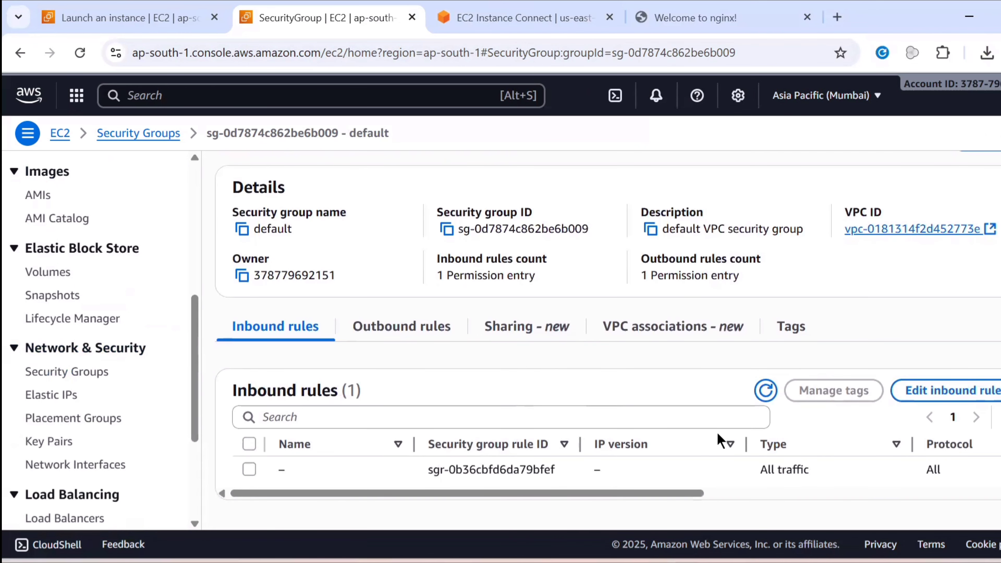
click(947, 396)
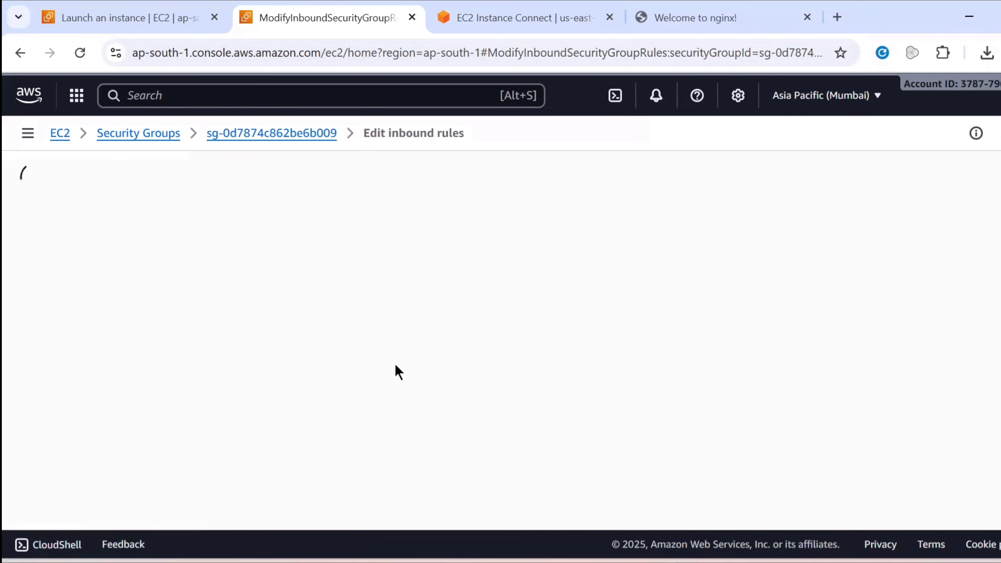
Add an inbound SSH rule with source 0.0.0.0/0 to the default security group
click(105, 410)
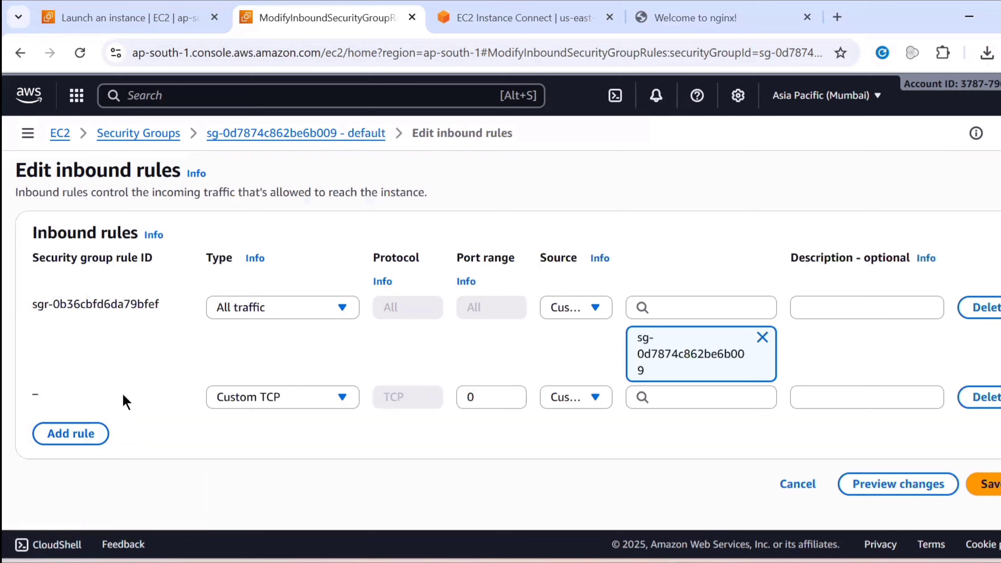
click(275, 406)
text(ss)
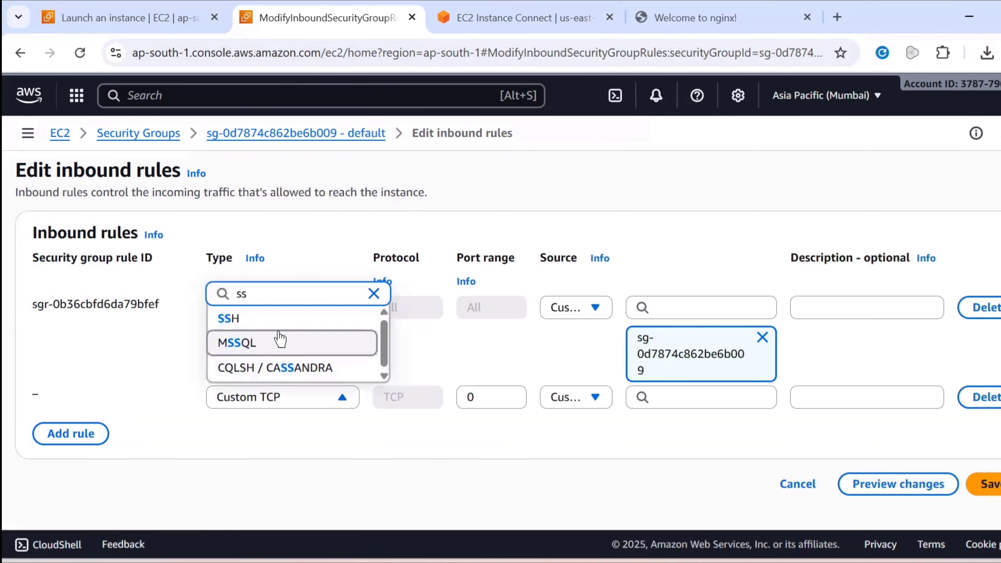
click(252, 317)
click(655, 397)
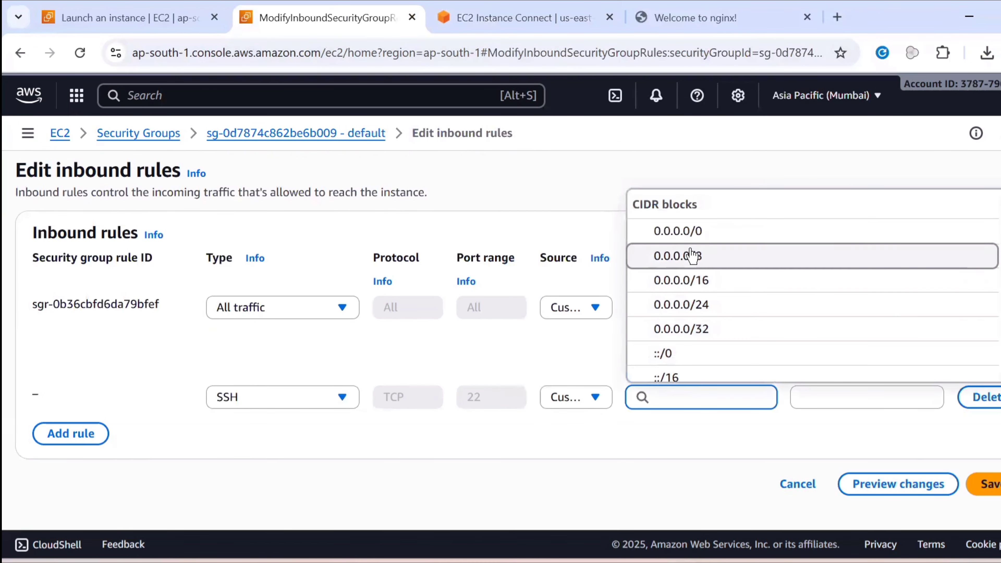
click(675, 241)
Add an inbound HTTP rule with source 0.0.0.0/0 and save the inbound rules
click(70, 463)
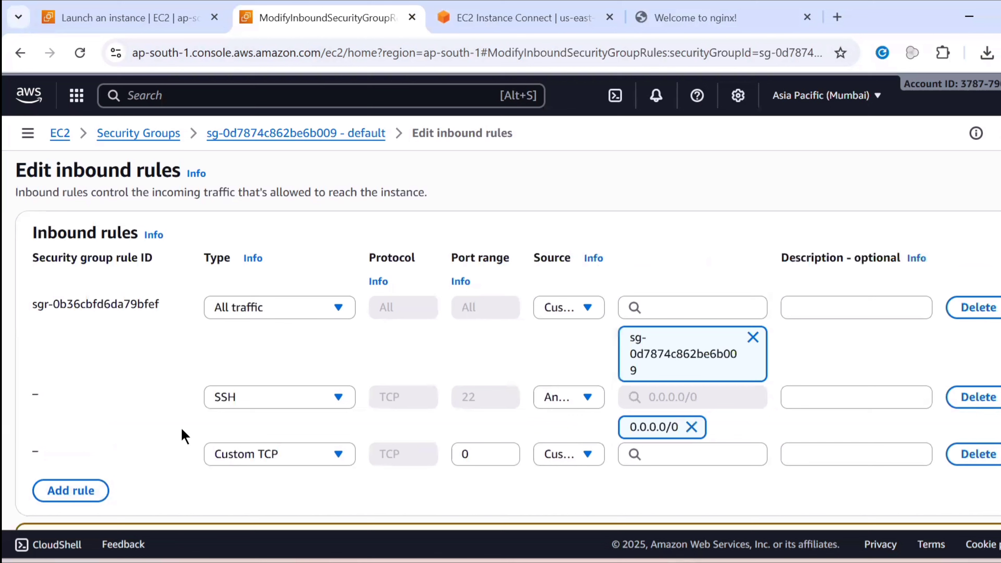
click(242, 465)
text(htt)
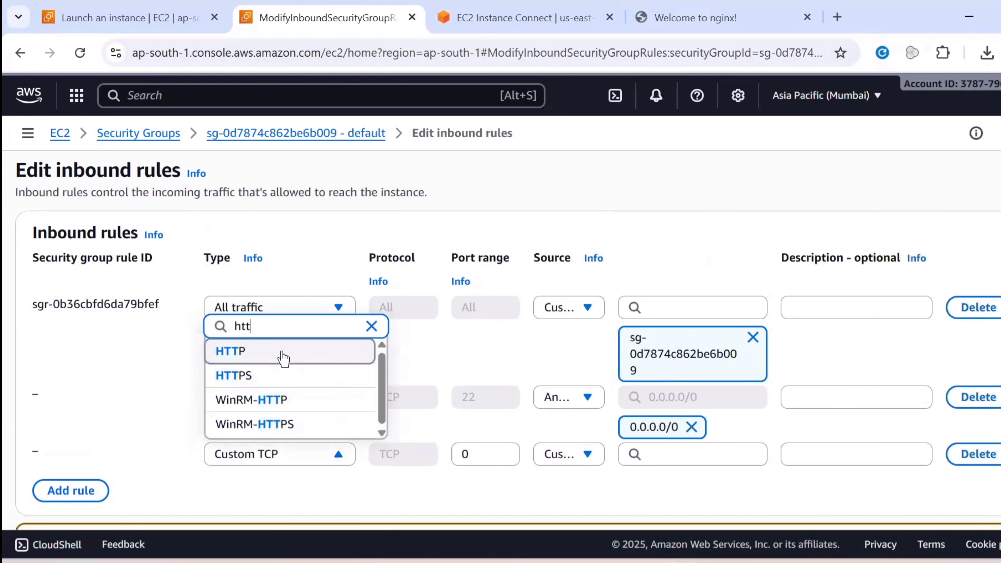
click(282, 354)
click(698, 449)
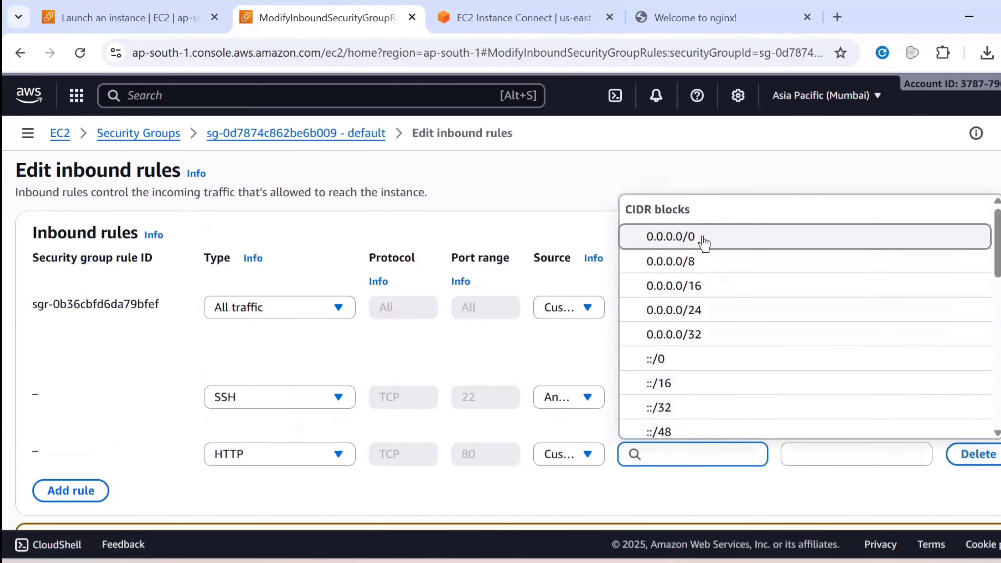
click(704, 242)
scroll(714, 384, down, 3)
click(980, 496)
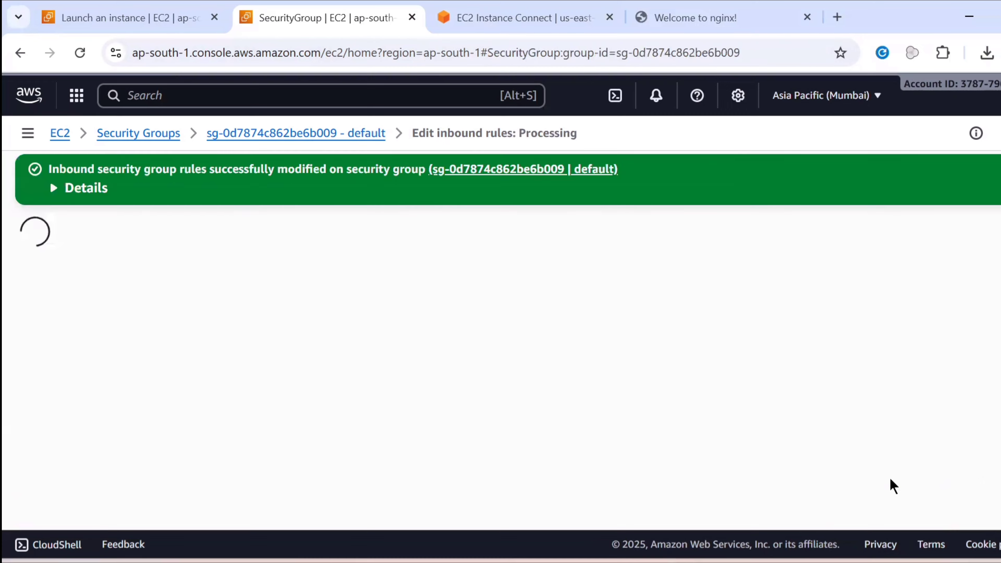
Close the security group page and reopen the launched instance's details from the launch success page
click(410, 21)
click(199, 5)
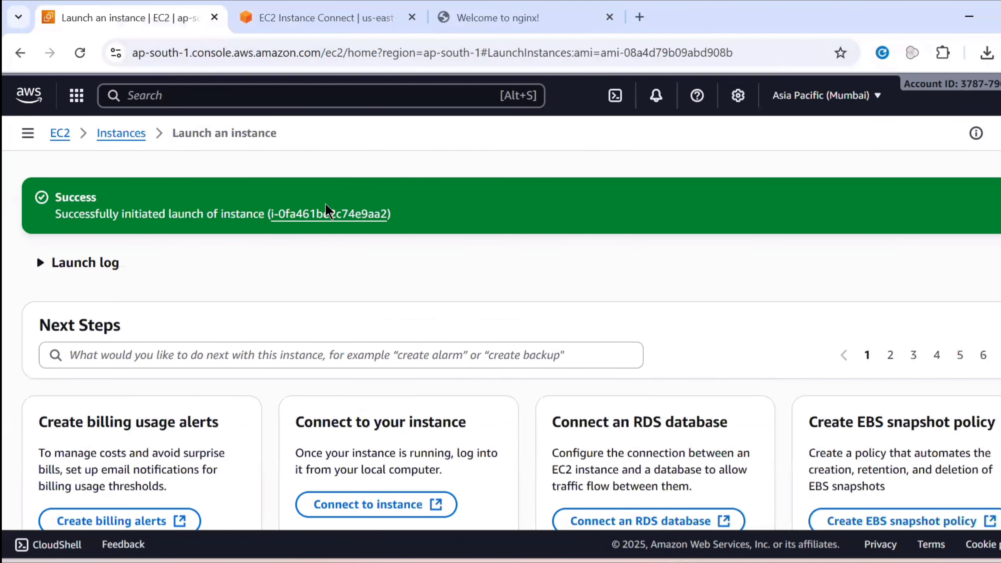
click(325, 212)
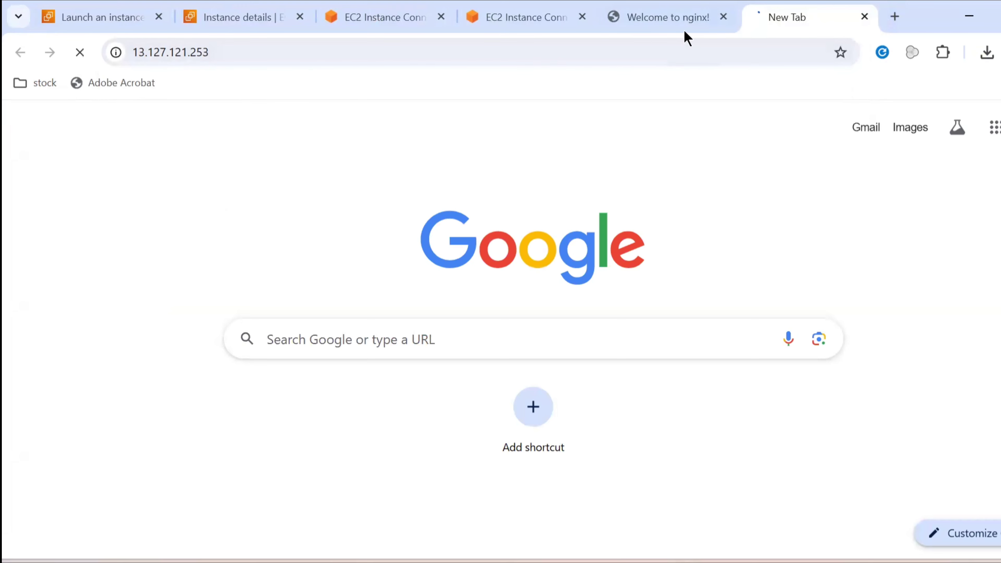
Compare the nginx pages served by the source server at 34.226.194.149 and the Mumbai server at 13.127.121.253
click(679, 8)
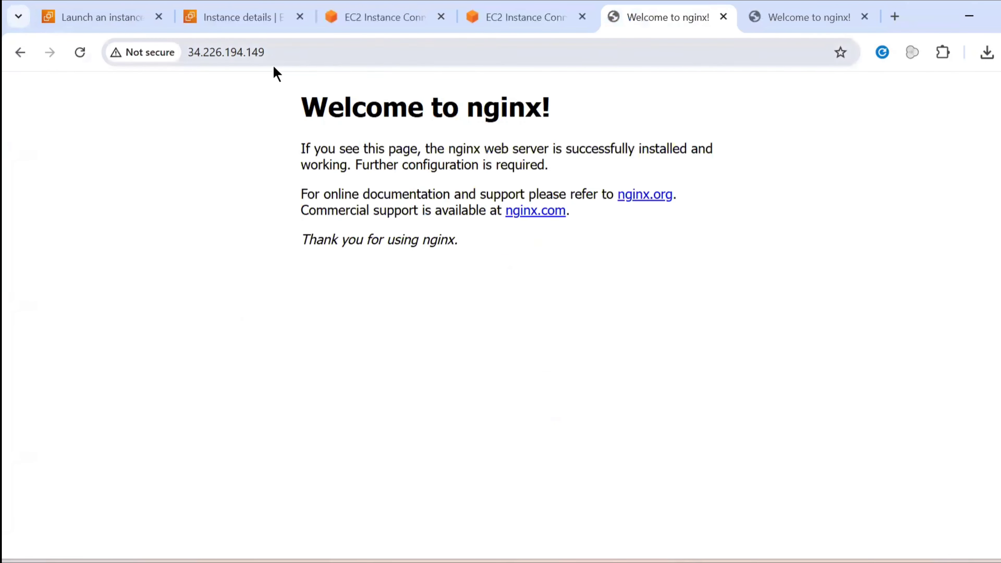
click(190, 51)
click(766, 8)
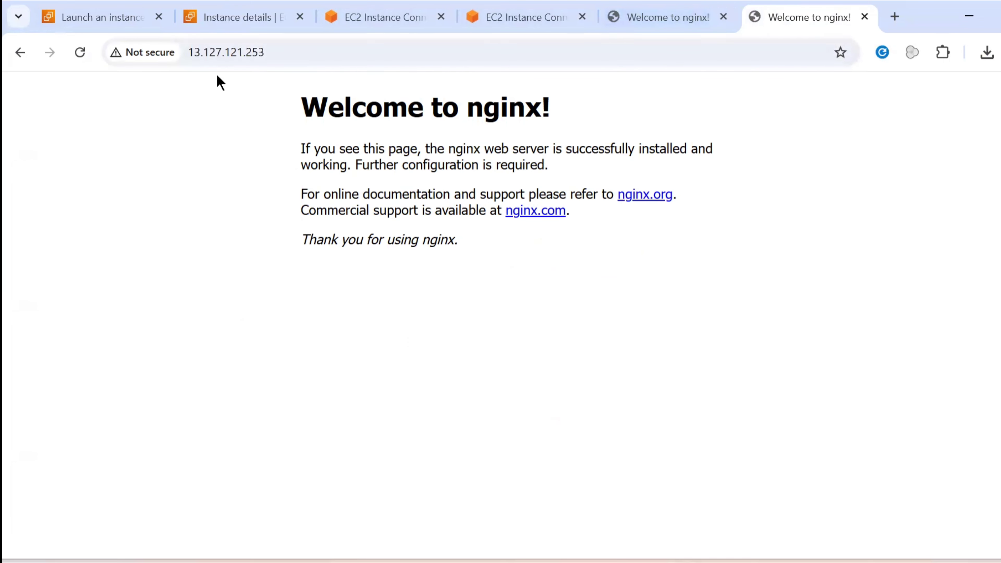
Check the Mumbai nginx page's address against nginx-target-server's public IP, and view the source server's nginx page again
drag(193, 55, 359, 56)
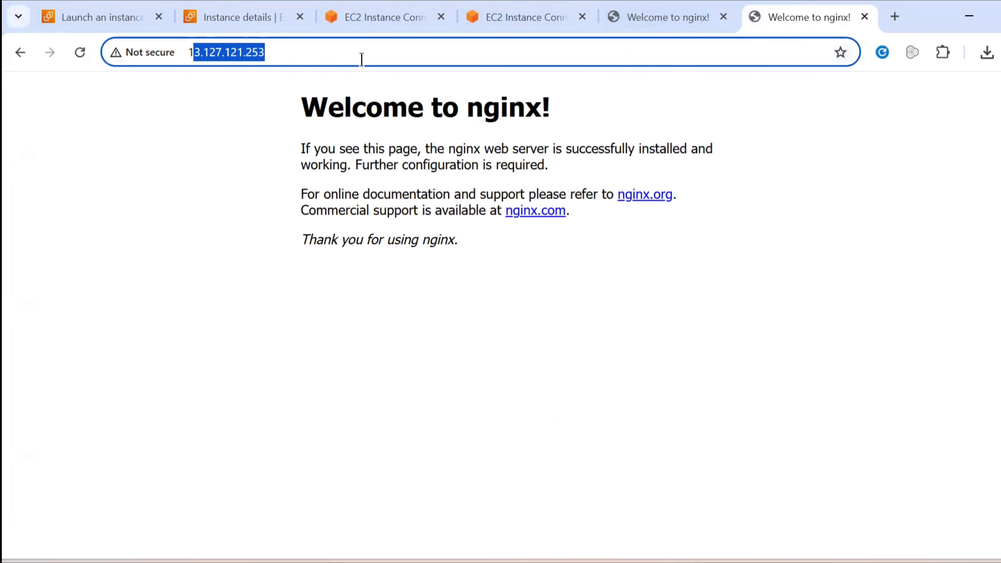
click(353, 8)
click(197, 494)
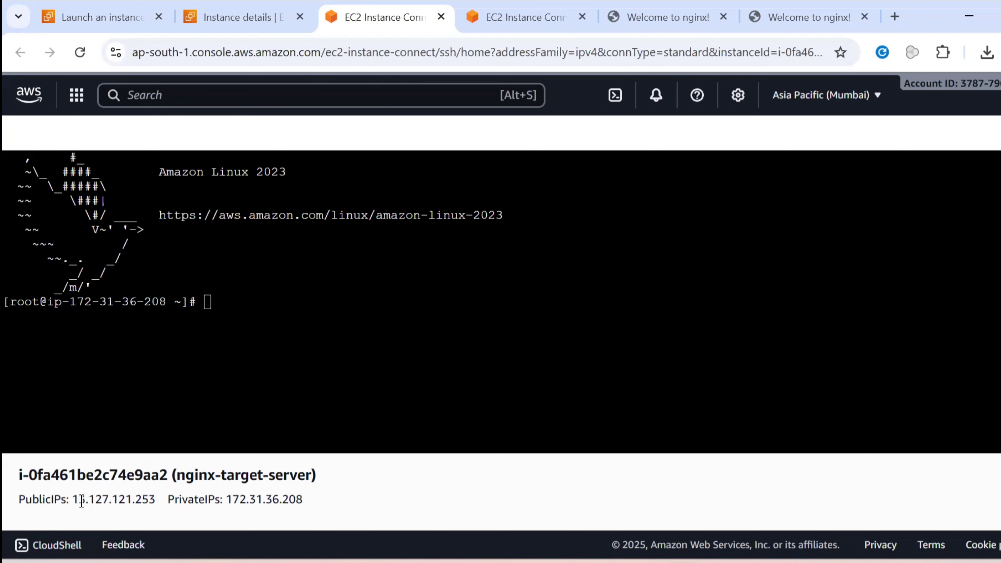
click(804, 17)
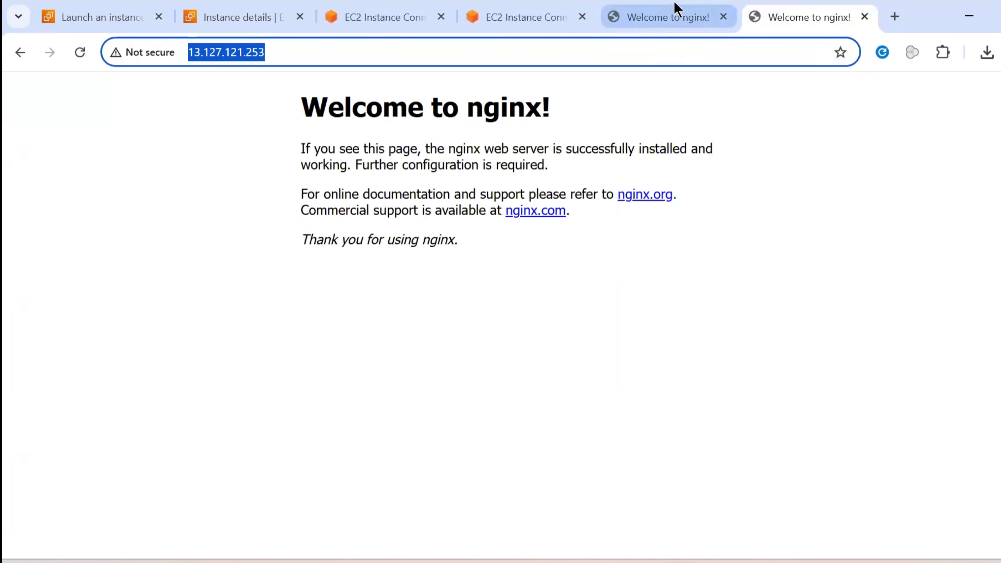
click(672, 11)
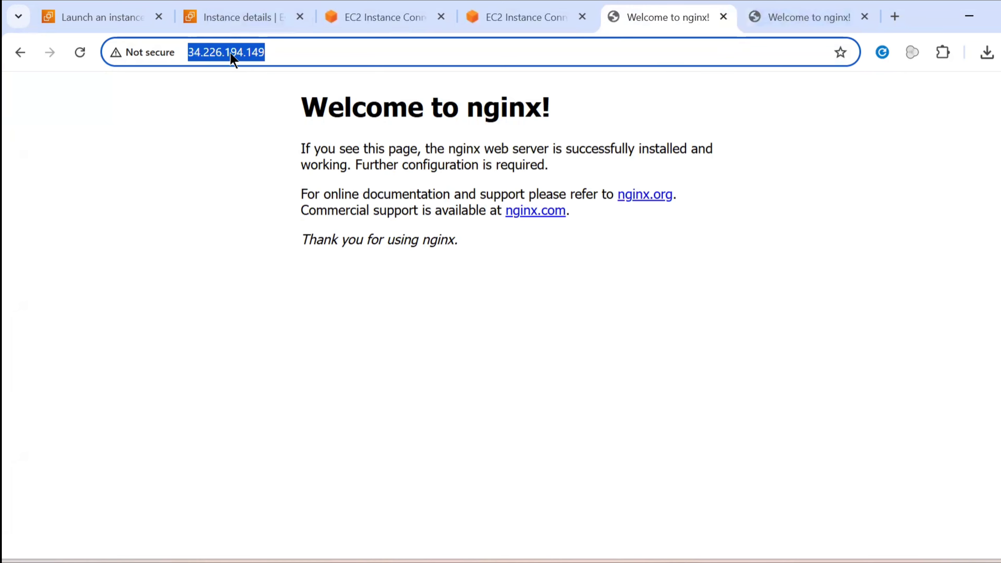
Run "sudo systemctl status nginx" in the nginx-target-server terminal and revisit the nginx pages of both servers
click(157, 7)
text(s)
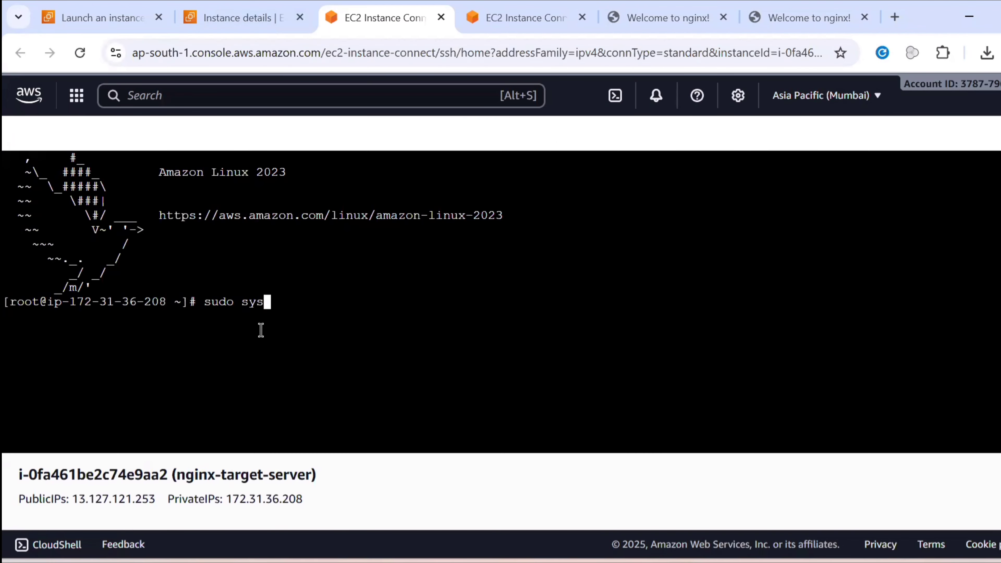
text(temctl status ngi)
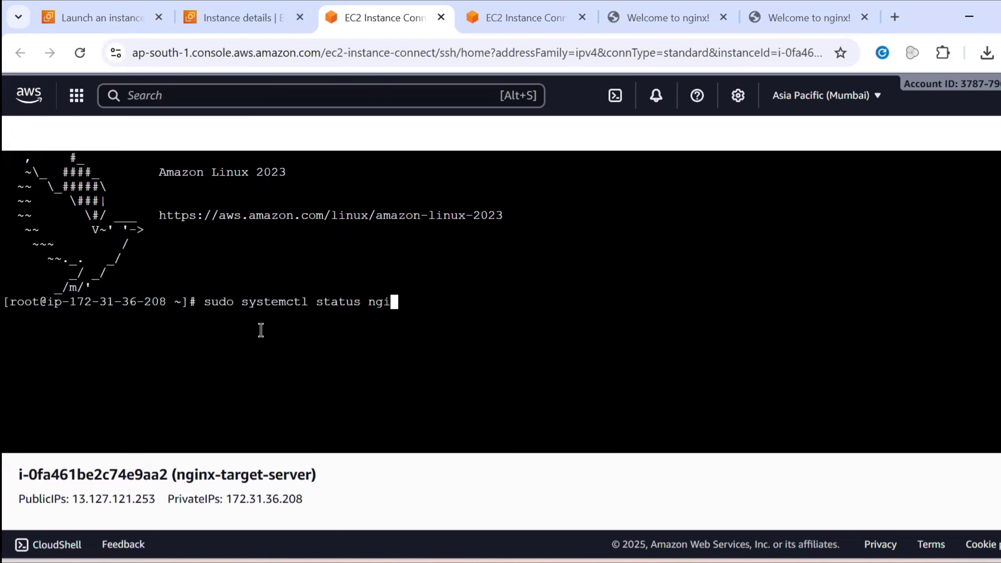
text(nx)
key(Return)
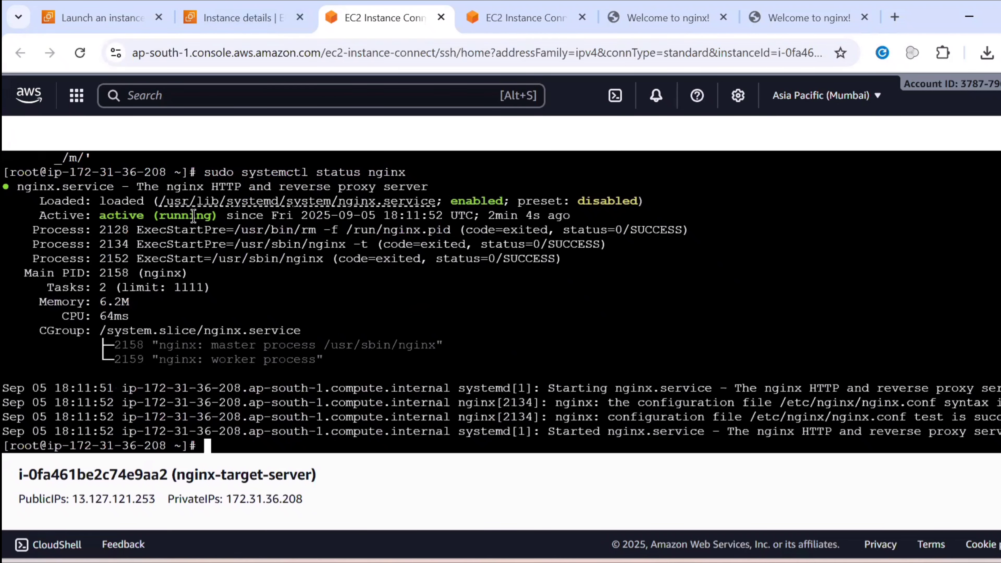
click(690, 10)
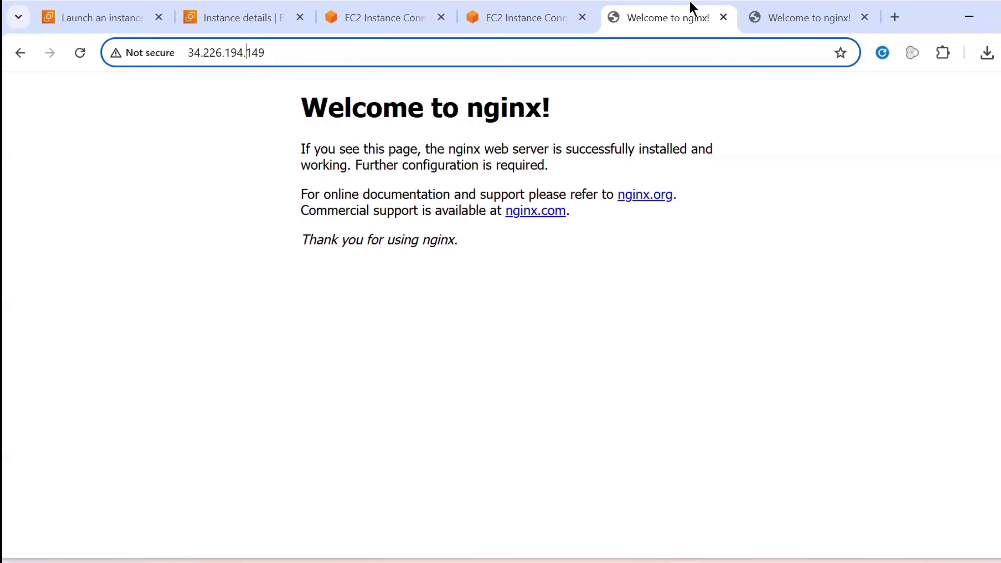
click(800, 7)
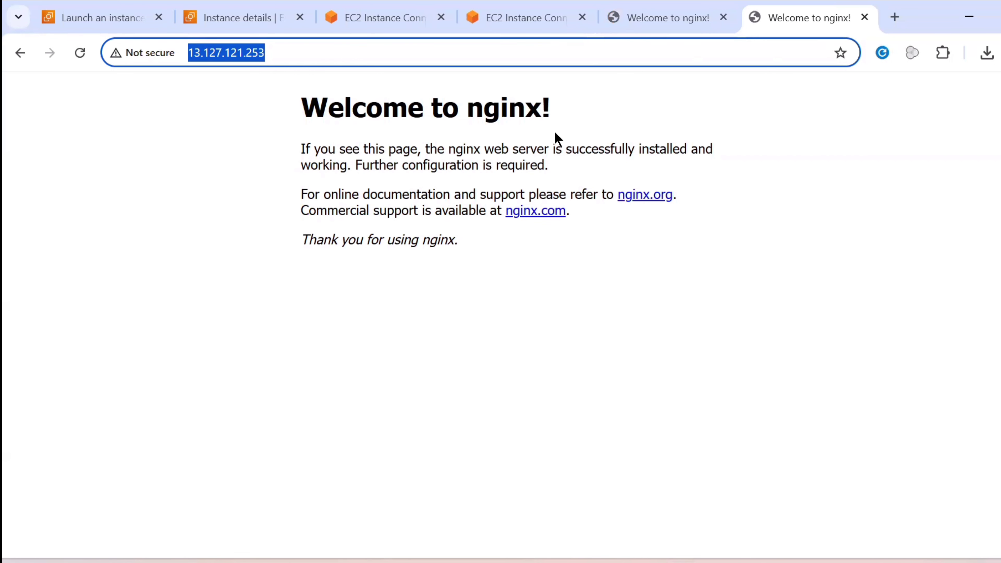